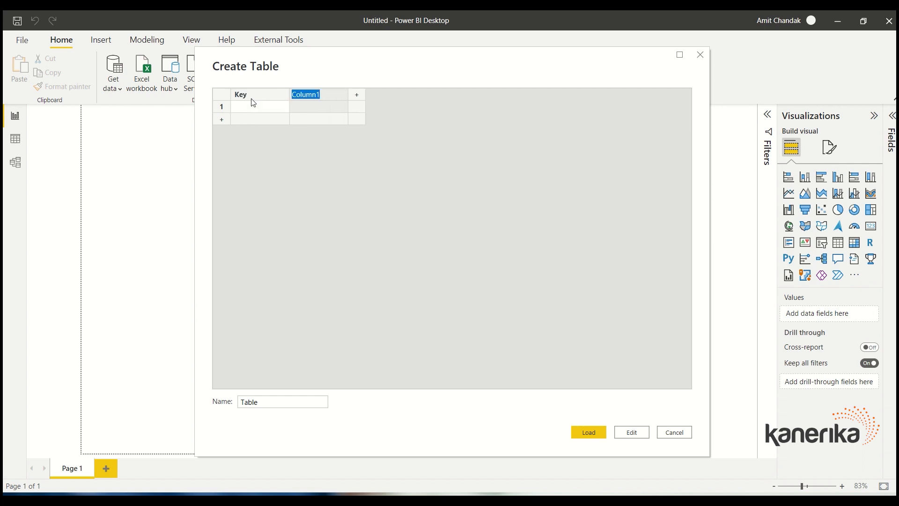
Name the second column Value and fill the Key column with A, B and C in three rows
{"action": "type", "text": "Value"}
{"action": "left_click", "coordinate": [260, 103]}
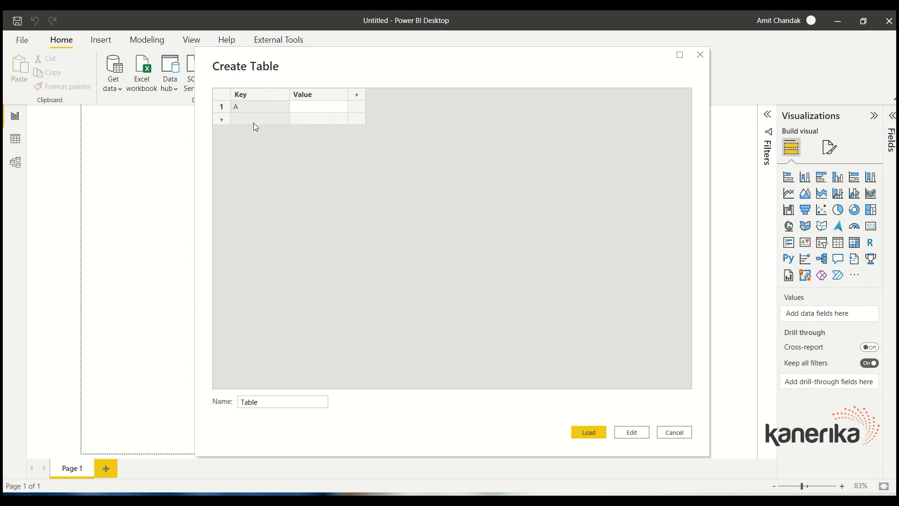
{"action": "left_click", "coordinate": [252, 123]}
{"action": "left_click", "coordinate": [254, 123]}
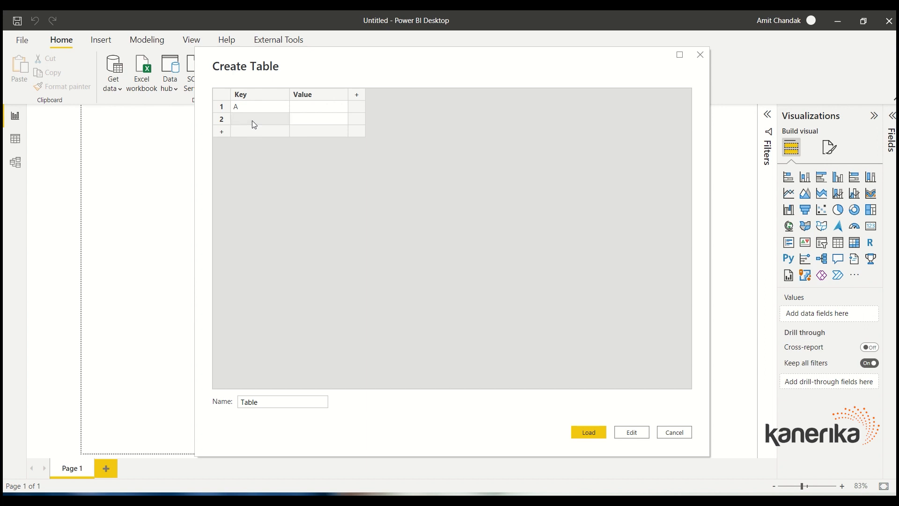
{"action": "left_click", "coordinate": [247, 134]}
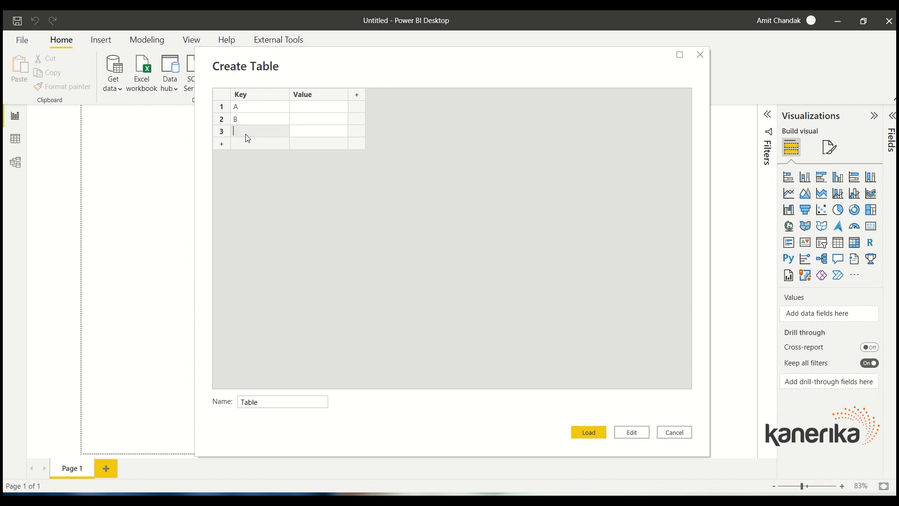
{"action": "type", "text": "C"}
Enter 100, 80 and 70 in the Value column for keys A, B and C
{"action": "left_click", "coordinate": [306, 106]}
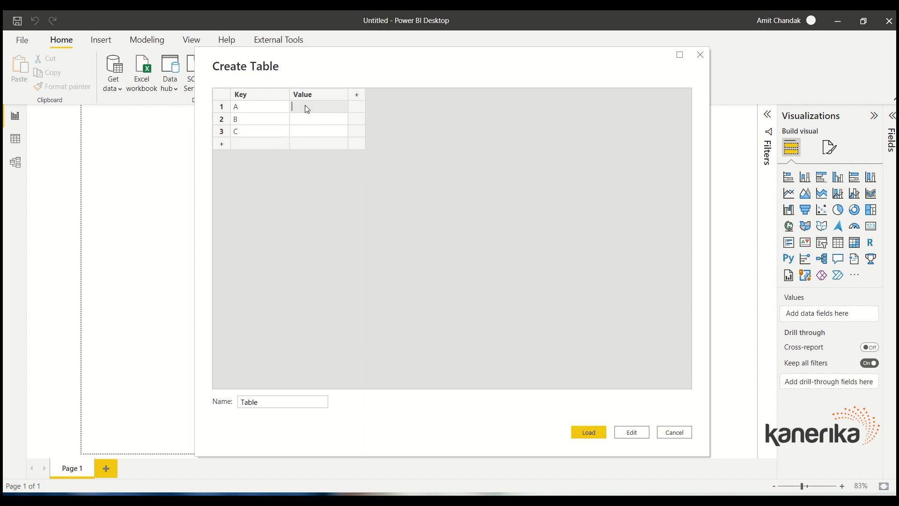
{"action": "type", "text": "100"}
{"action": "left_click", "coordinate": [305, 120]}
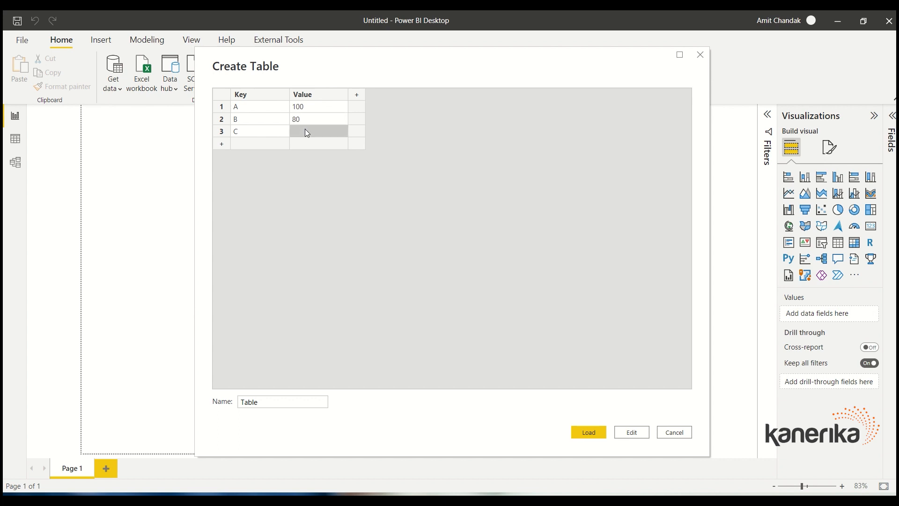
{"action": "left_click", "coordinate": [306, 132]}
Name the new table Data and load it into the report
{"action": "left_click_drag", "start_coordinate": [270, 401], "coordinate": [233, 403]}
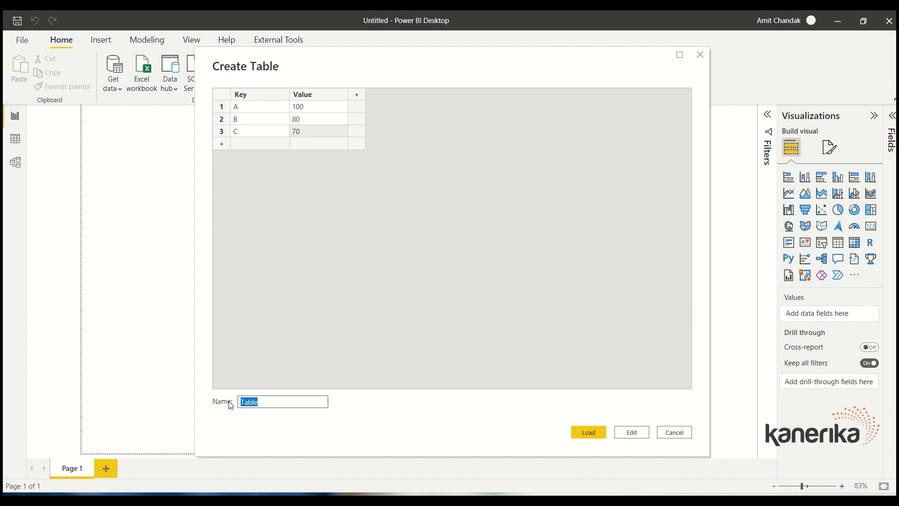
{"action": "type", "text": "Data"}
{"action": "left_click", "coordinate": [588, 432]}
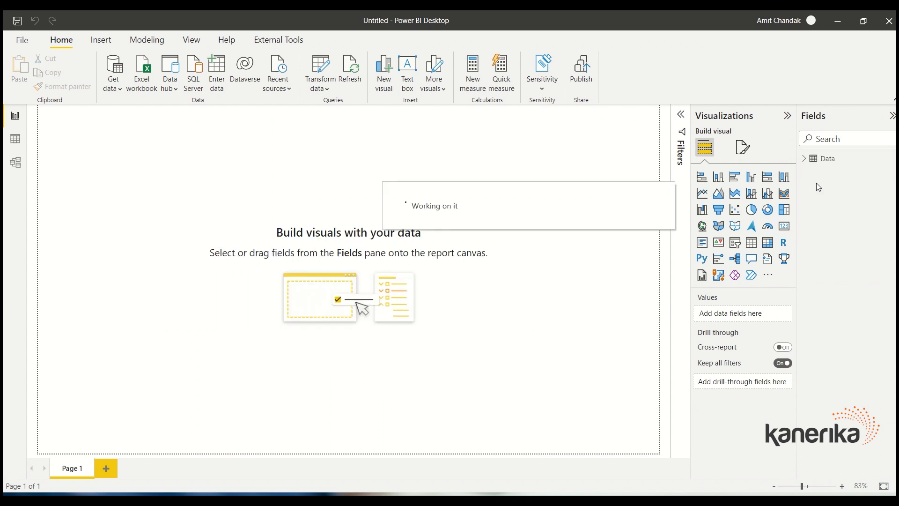
Add a pie chart on the report page showing the Data table's Value by Key
{"action": "left_click", "coordinate": [804, 161]}
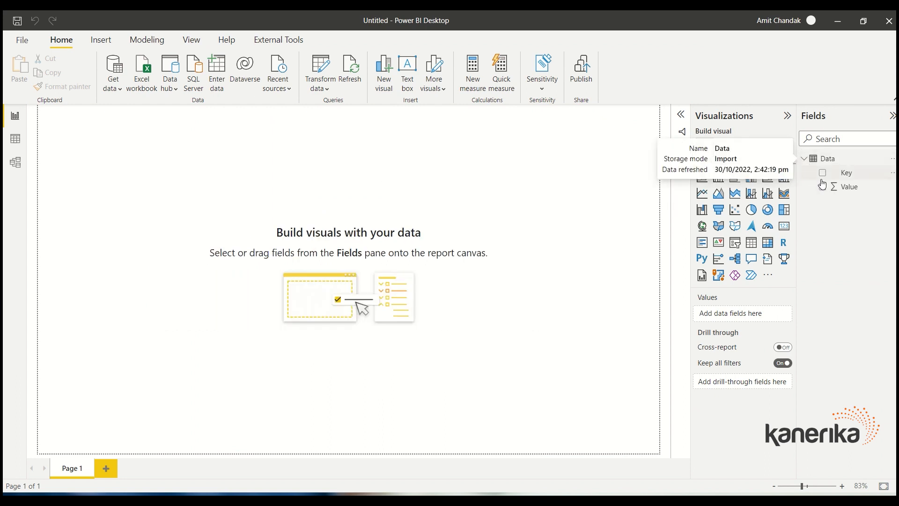
{"action": "left_click", "coordinate": [751, 209]}
{"action": "left_click_drag", "start_coordinate": [136, 212], "coordinate": [220, 259]}
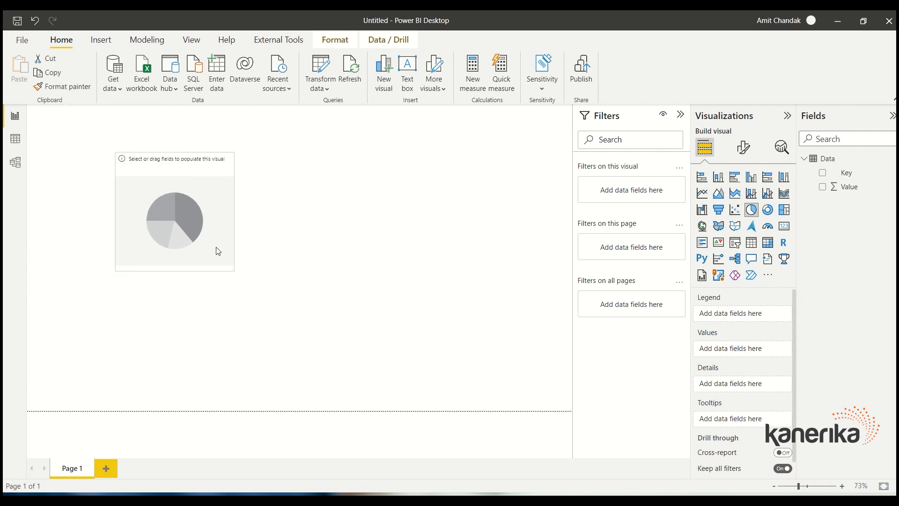
{"action": "left_click_drag", "start_coordinate": [843, 173], "coordinate": [182, 206]}
{"action": "left_click_drag", "start_coordinate": [843, 187], "coordinate": [189, 227]}
{"action": "left_click", "coordinate": [387, 236]}
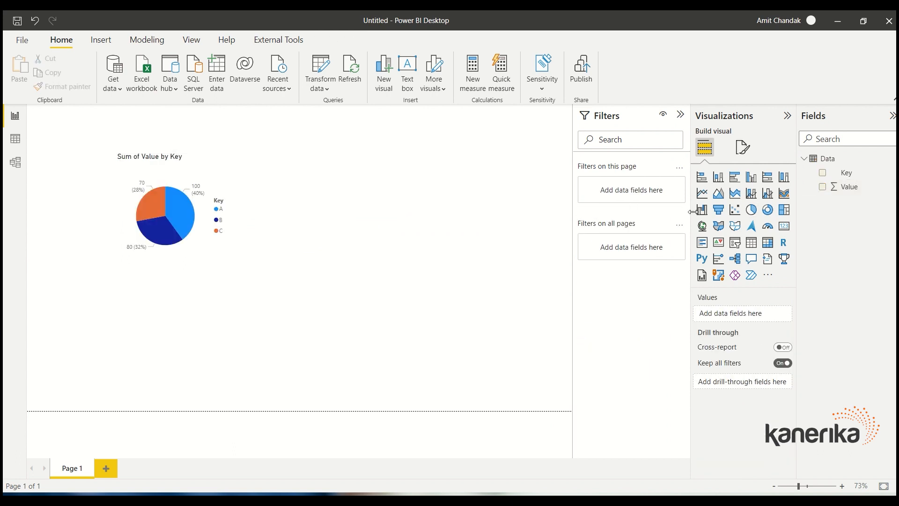
Add a slicer on the report page using the Data table's Key field
{"action": "left_click", "coordinate": [735, 243]}
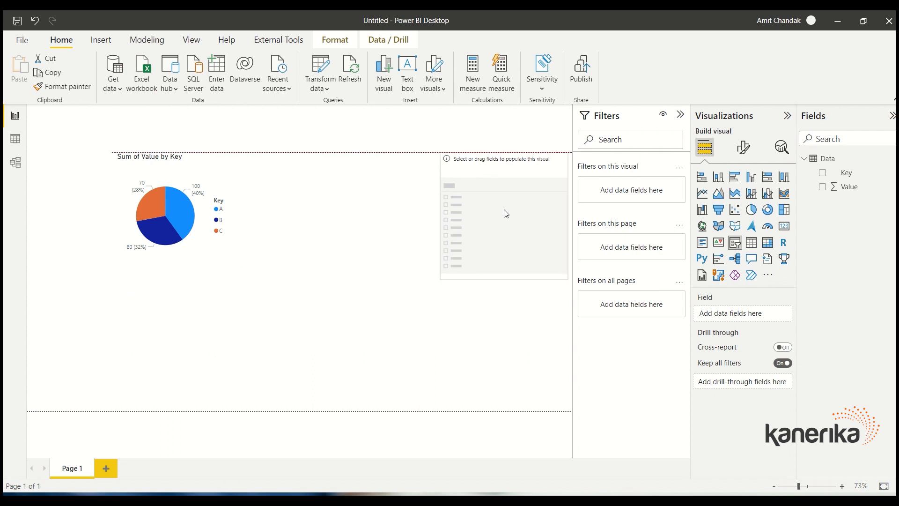
{"action": "left_click_drag", "start_coordinate": [852, 177], "coordinate": [482, 209]}
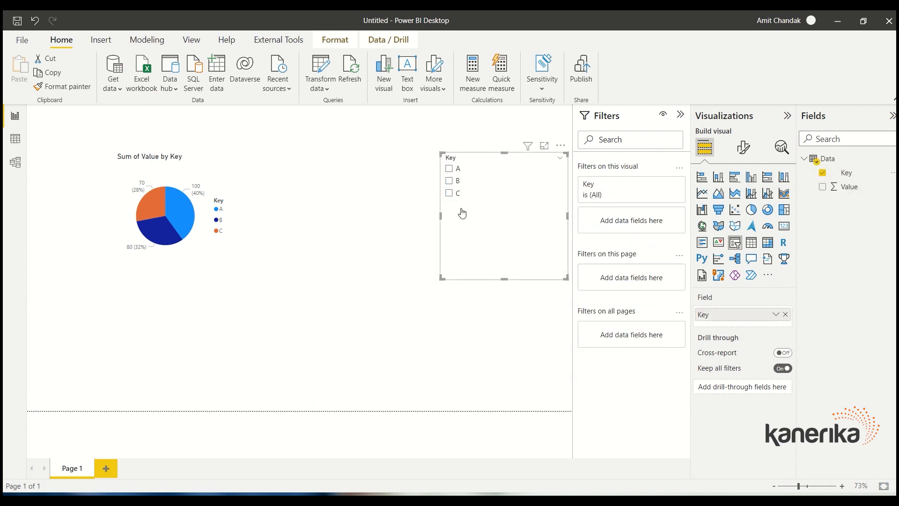
Test the Key slicer by filtering the pie chart to B and C one at a time, and clear the selection
{"action": "left_click", "coordinate": [448, 181]}
{"action": "left_click", "coordinate": [449, 194]}
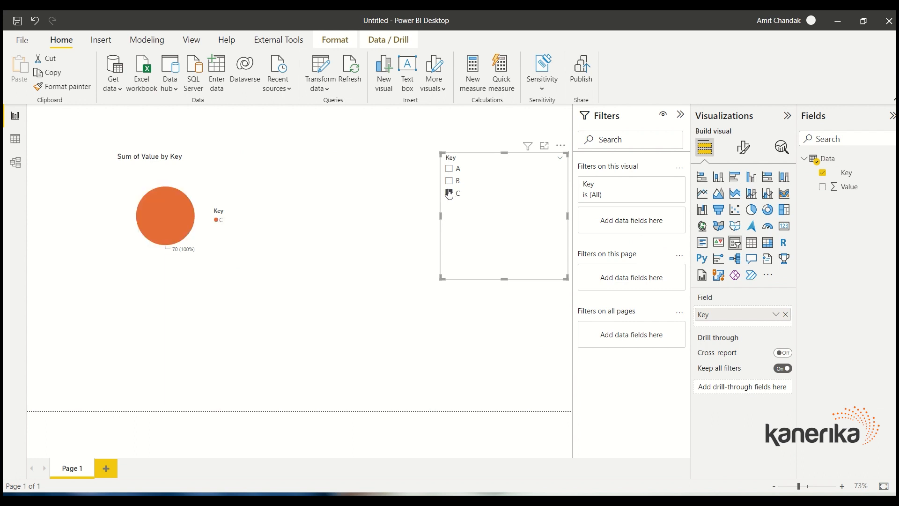
{"action": "left_click", "coordinate": [449, 180]}
{"action": "left_click", "coordinate": [449, 194]}
{"action": "left_click", "coordinate": [449, 194]}
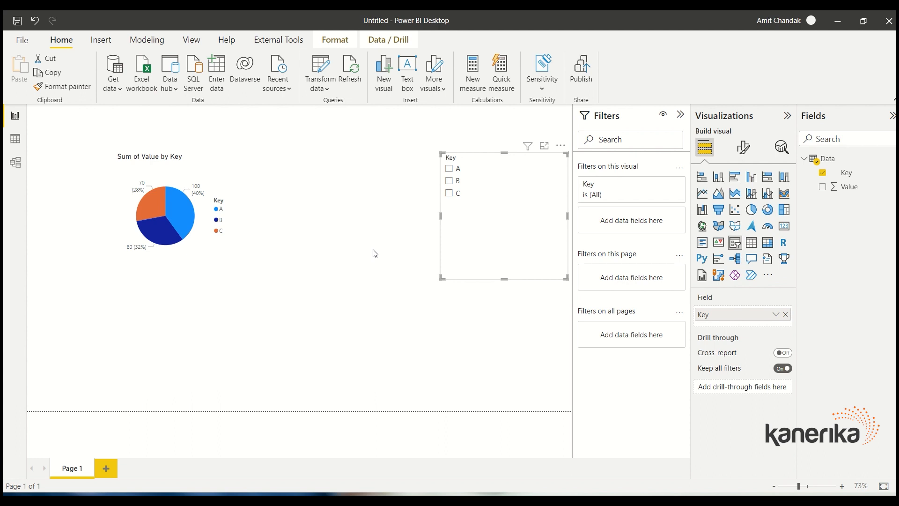
Filter the pie chart to B and C individually and together with the Key slicer, and clear the selection
{"action": "left_click", "coordinate": [449, 181]}
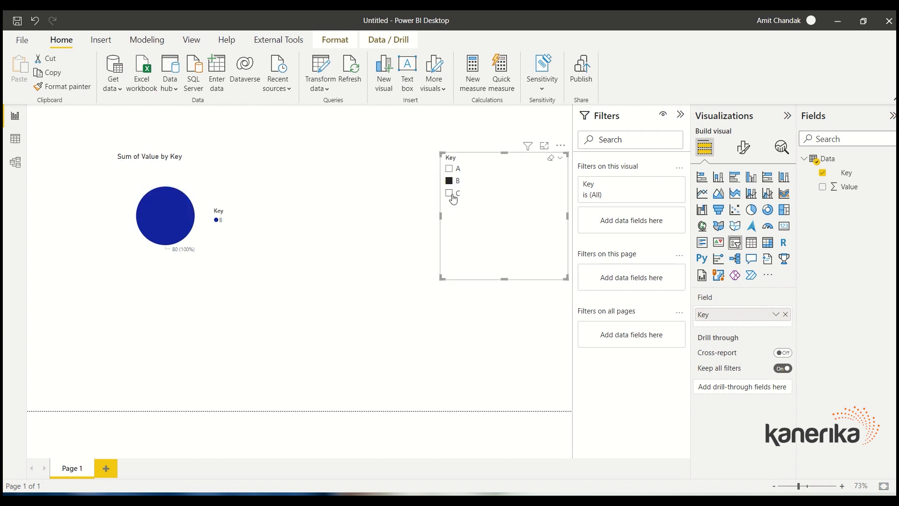
{"action": "left_click", "coordinate": [450, 194]}
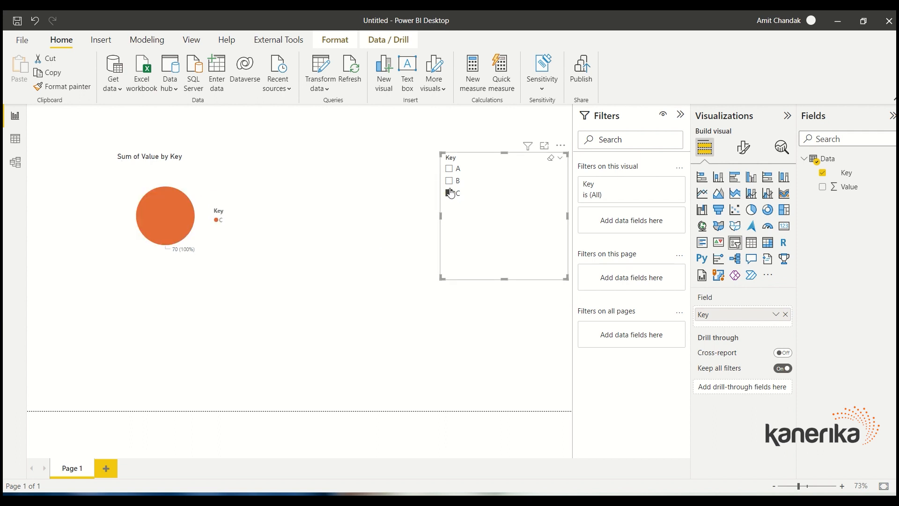
{"action": "left_click", "coordinate": [449, 181]}
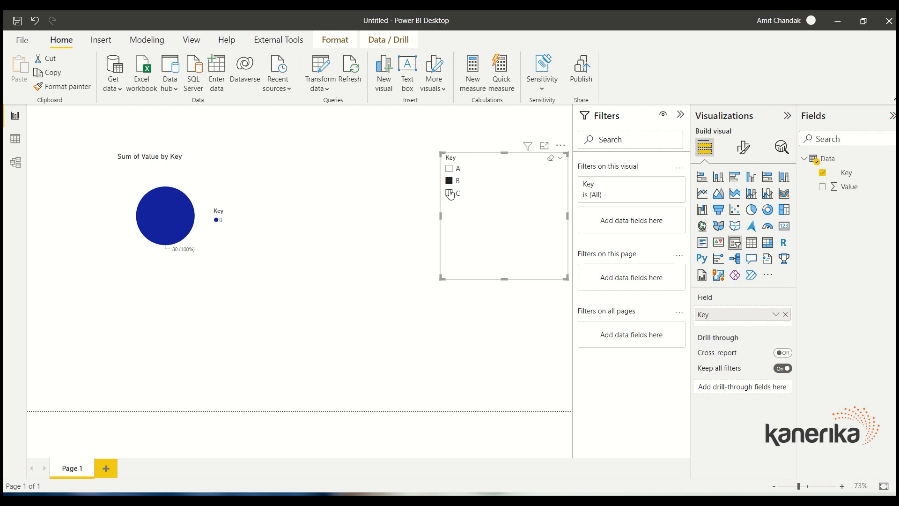
{"action": "left_click", "coordinate": [450, 194], "text": "ctrl"}
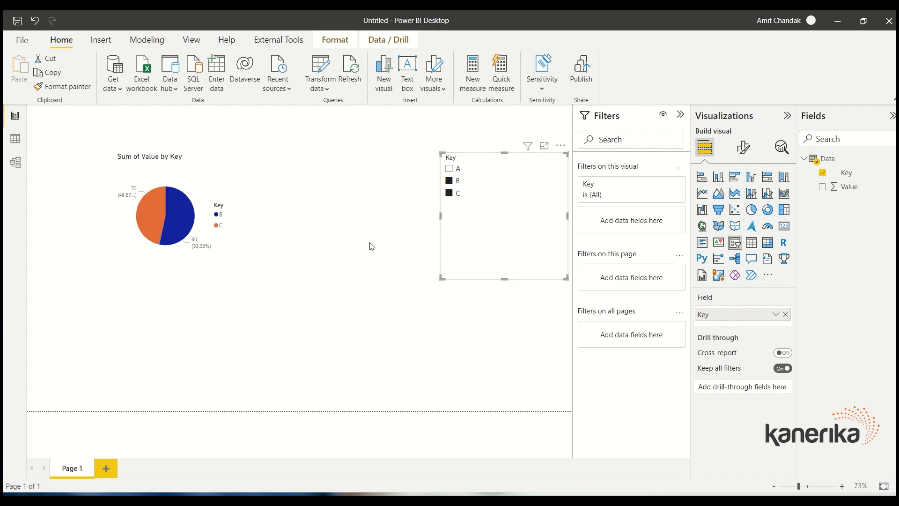
{"action": "left_click", "coordinate": [321, 263]}
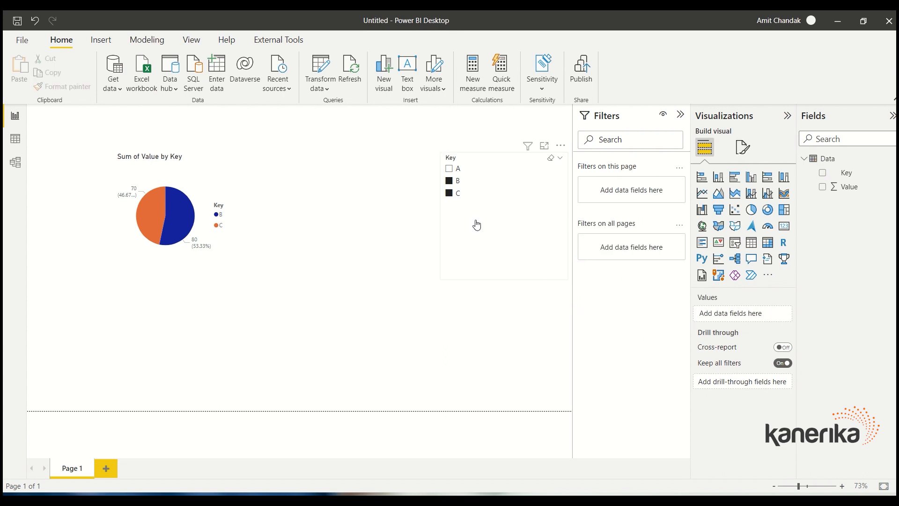
{"action": "left_click", "coordinate": [449, 192]}
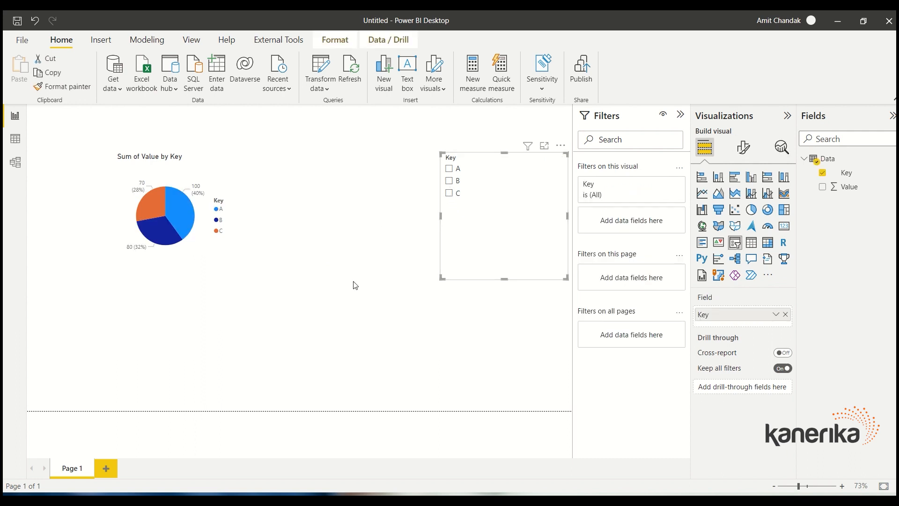
{"action": "left_click", "coordinate": [846, 174]}
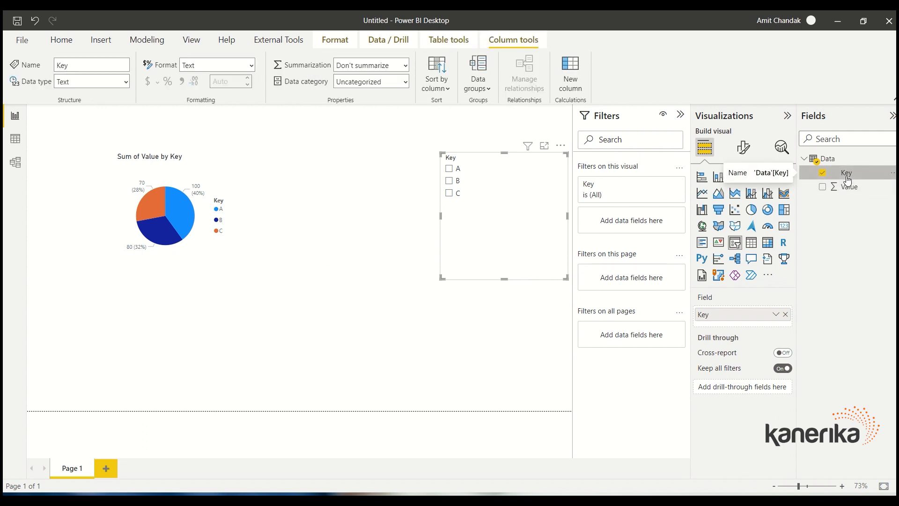
{"action": "left_click", "coordinate": [395, 315]}
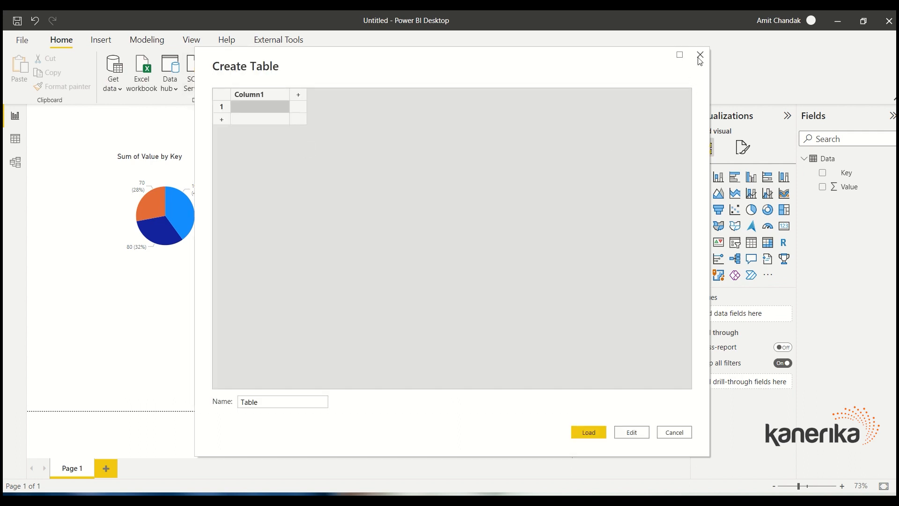
{"action": "left_click", "coordinate": [700, 57]}
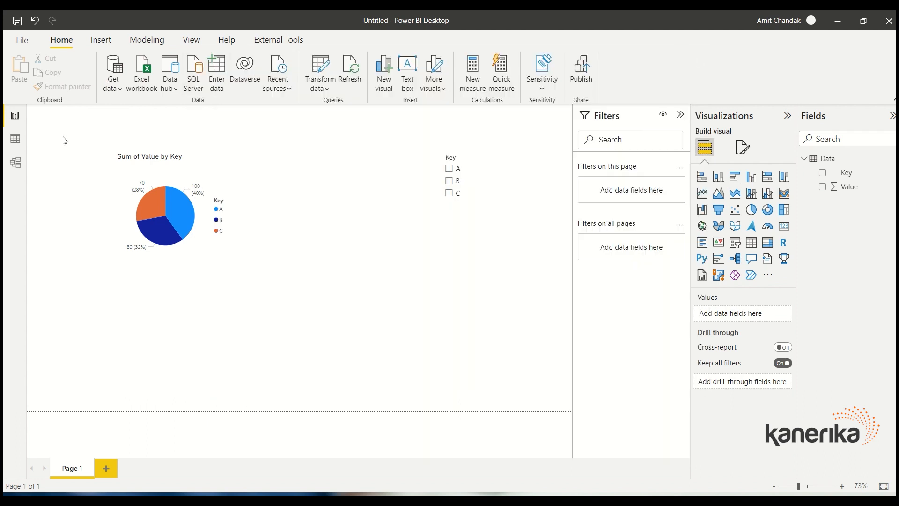
Start a new calculated table in Data view, naming it Key and beginning its formula with UNION(
{"action": "left_click", "coordinate": [15, 139]}
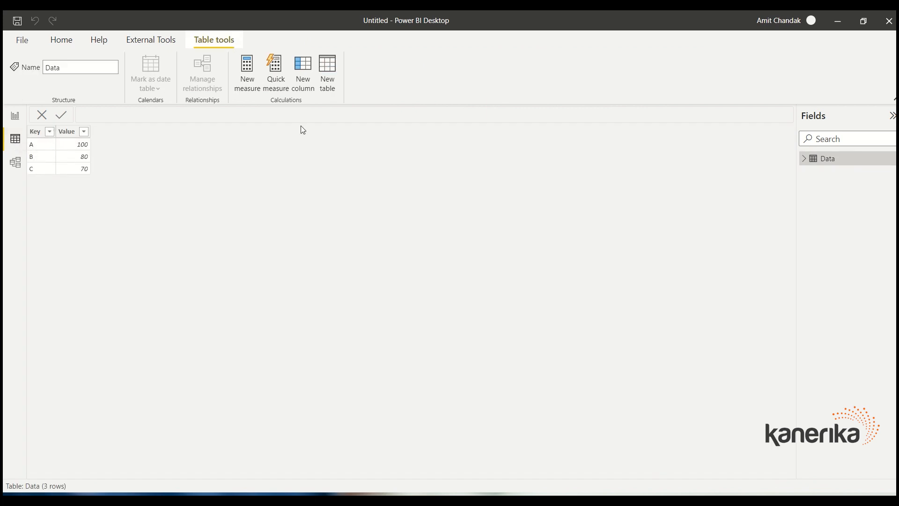
{"action": "left_click", "coordinate": [328, 96]}
{"action": "double_click", "coordinate": [92, 114]}
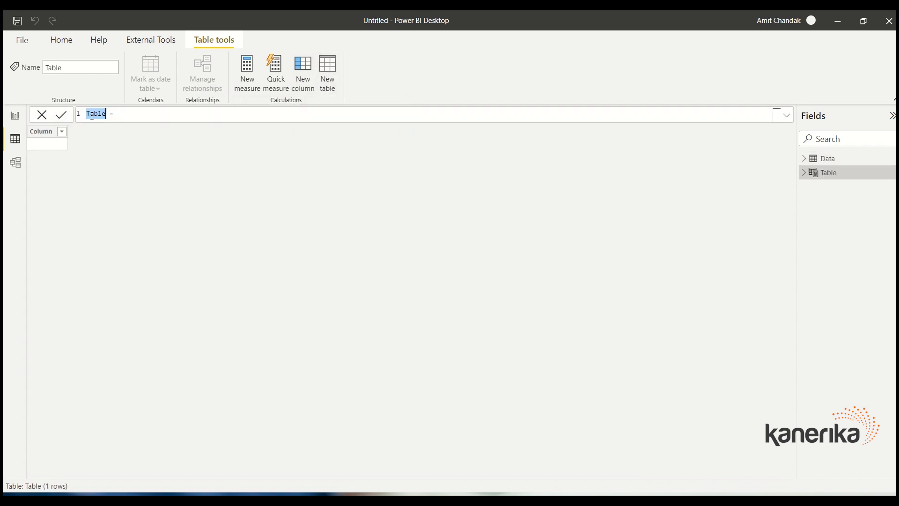
{"action": "type", "text": "Union"}
{"action": "key", "text": "BackSpace"}
{"action": "key", "text": "BackSpace"}
{"action": "key", "text": "BackSpace"}
{"action": "type", "text": "Key = UNION("}
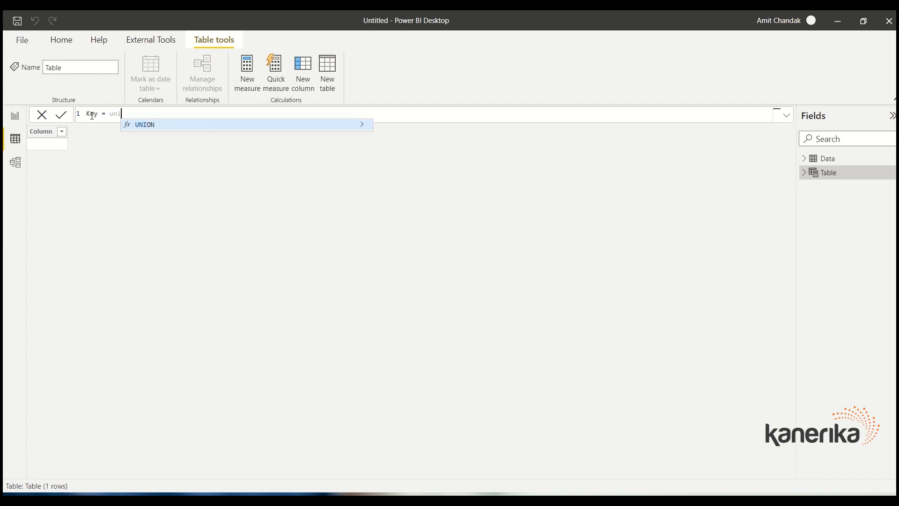
Enter DISTINCT(Data[Key]) as the first argument of the UNION formula
{"action": "type", "text": "DISTINCT("}
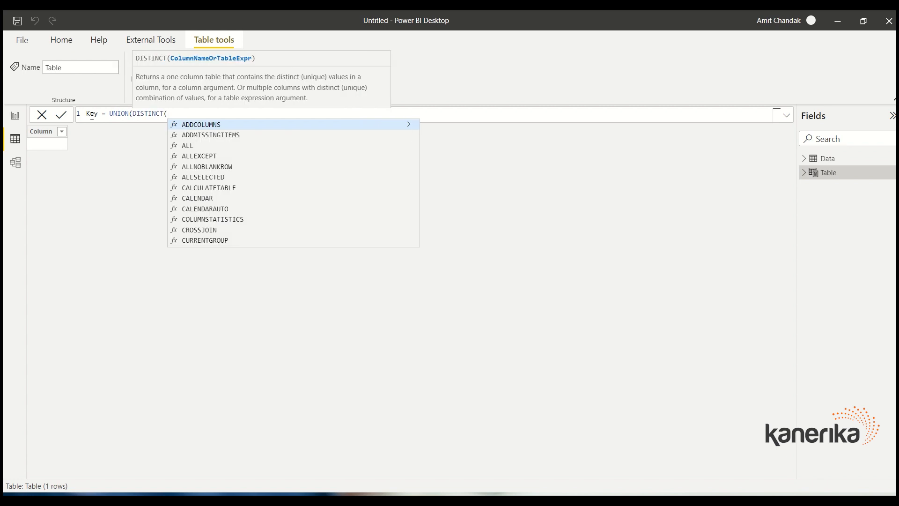
{"action": "type", "text": "["}
{"action": "key", "text": "BackSpace"}
{"action": "type", "text": "ta"}
{"action": "key", "text": "BackSpace"}
{"action": "key", "text": "BackSpace"}
{"action": "type", "text": "data"}
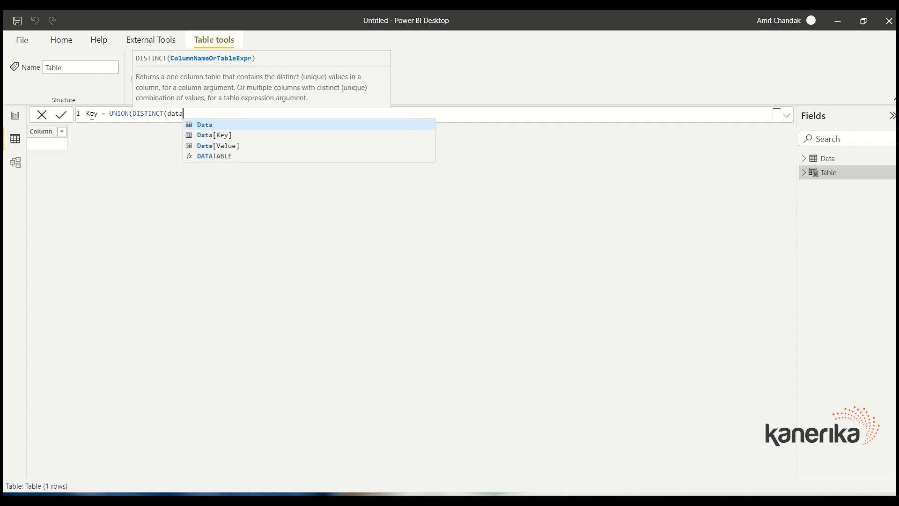
{"action": "key", "text": "Down"}
{"action": "key", "text": "Tab"}
{"action": "type", "text": "),"}
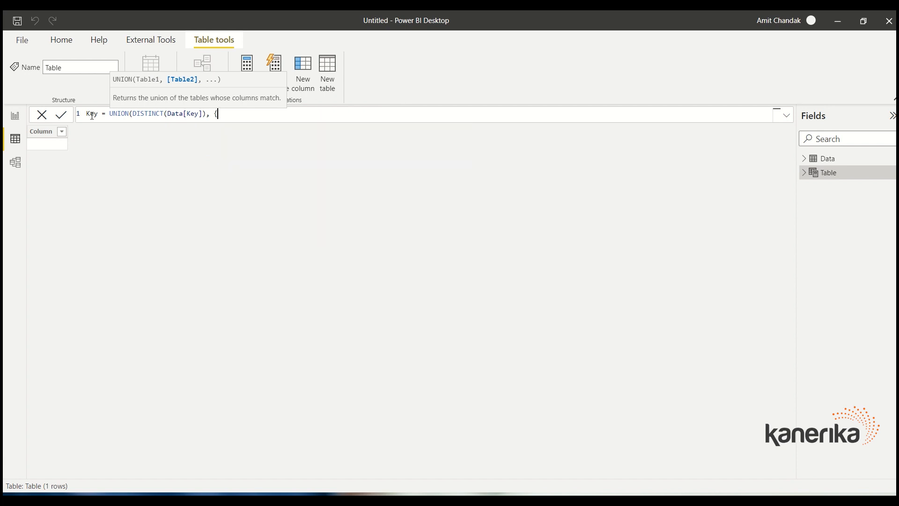
Complete the UNION formula with Row("Key", "Others") as the second argument and commit the Key table
{"action": "type", "text": "Row"}
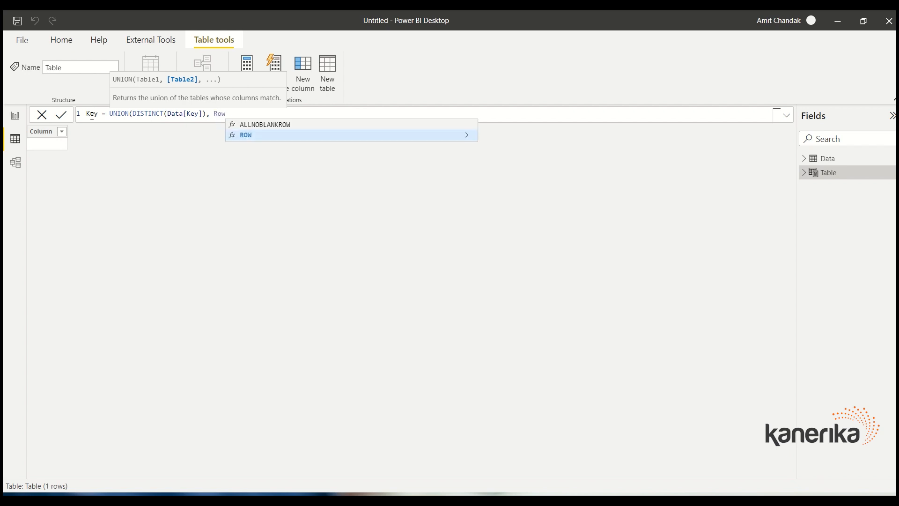
{"action": "type", "text": "("}
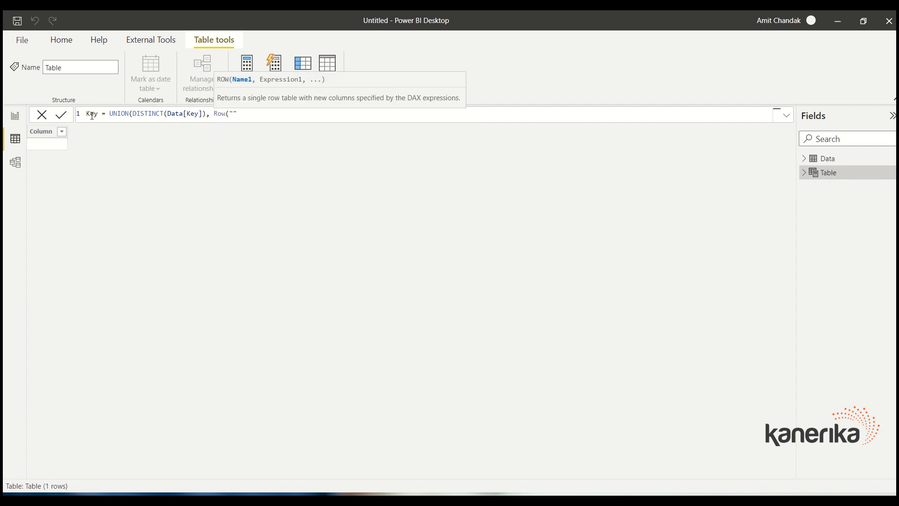
{"action": "type", "text": "\"Key\", \"Others\"))"}
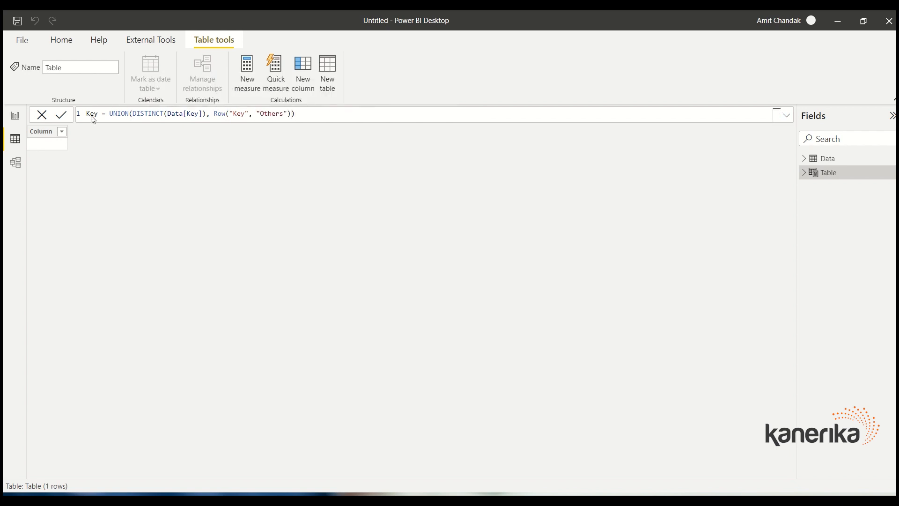
{"action": "key", "text": "Return"}
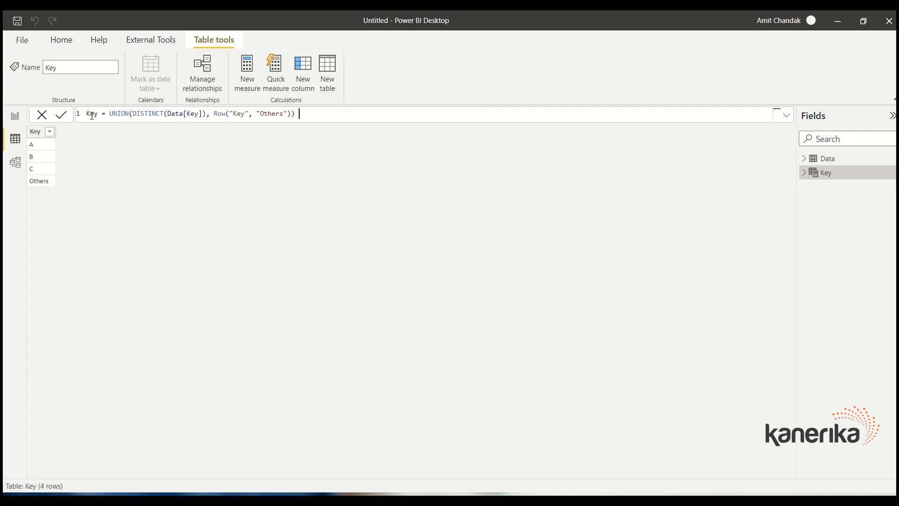
Create a relationship in Model view from the Key table's Key column to the Data table's Key column
{"action": "left_click", "coordinate": [17, 160]}
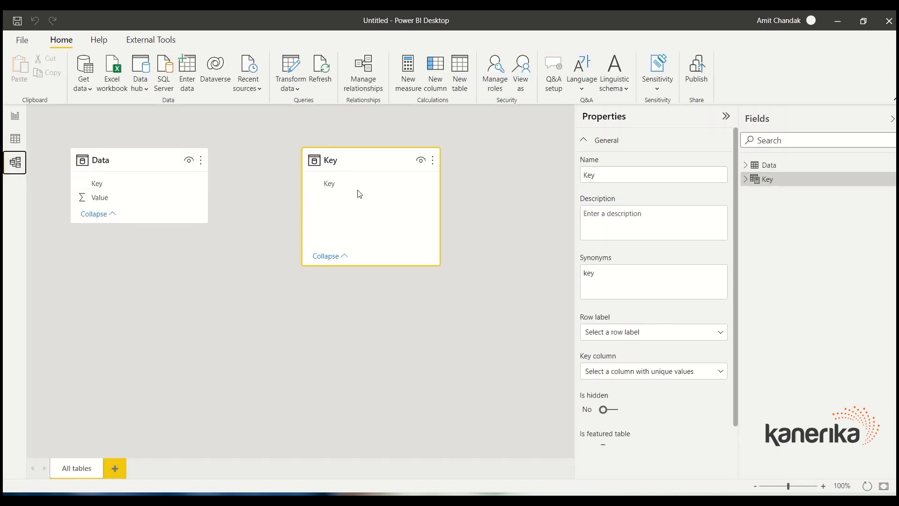
{"action": "left_click_drag", "start_coordinate": [351, 187], "coordinate": [136, 190]}
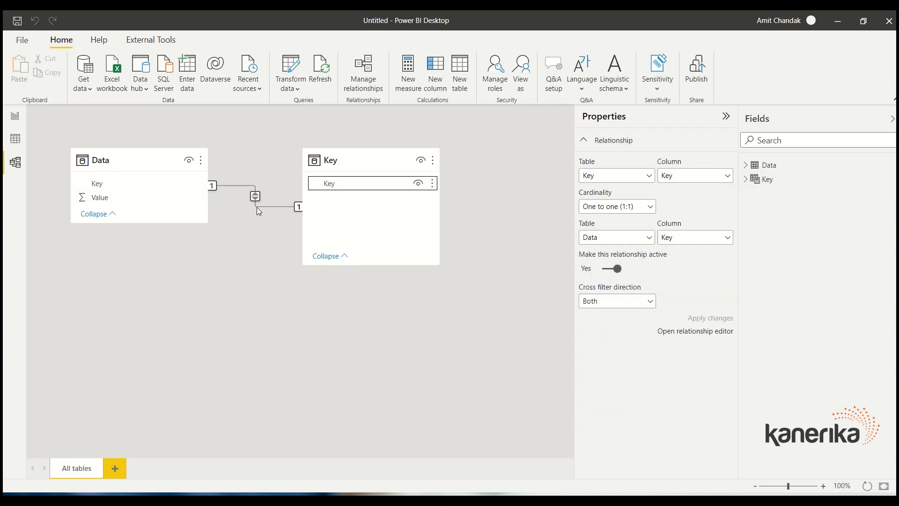
Edit the Key–Data relationship to One to many (1:*) cardinality from Key to Data with Single cross filter direction
{"action": "double_click", "coordinate": [261, 207]}
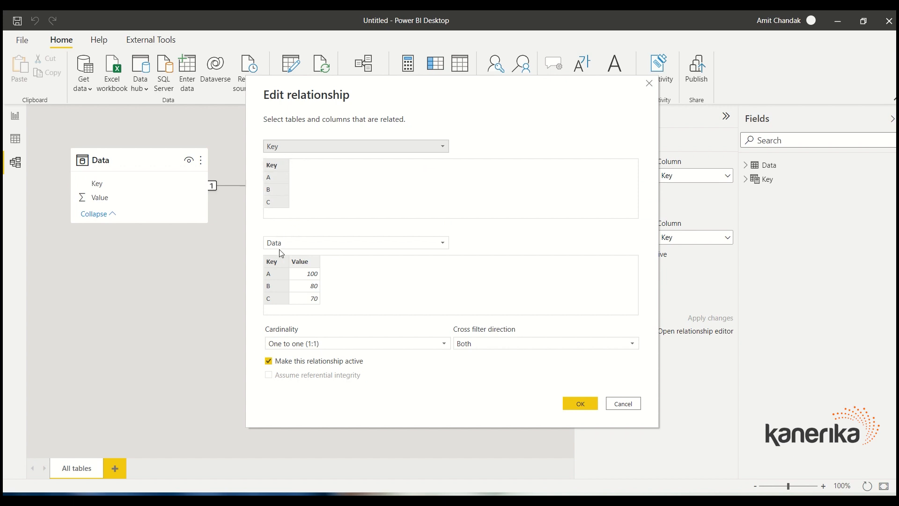
{"action": "left_click", "coordinate": [287, 343]}
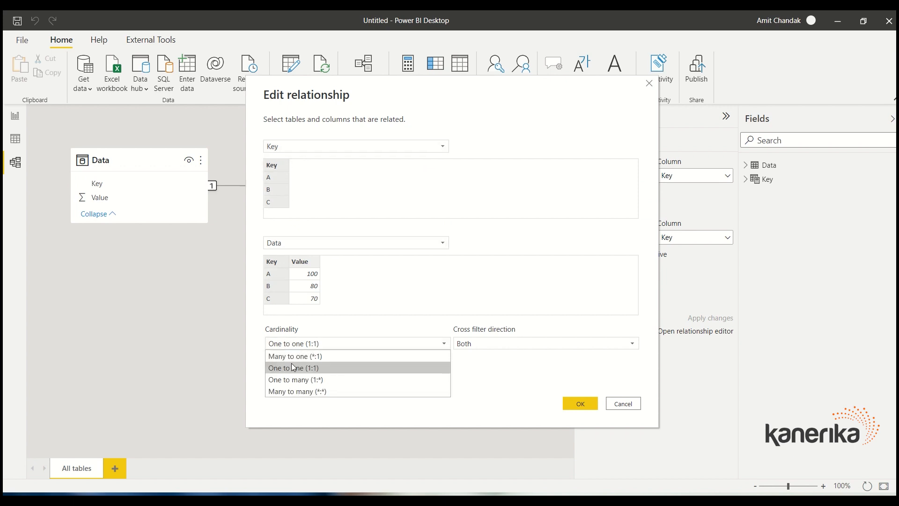
{"action": "left_click", "coordinate": [294, 379]}
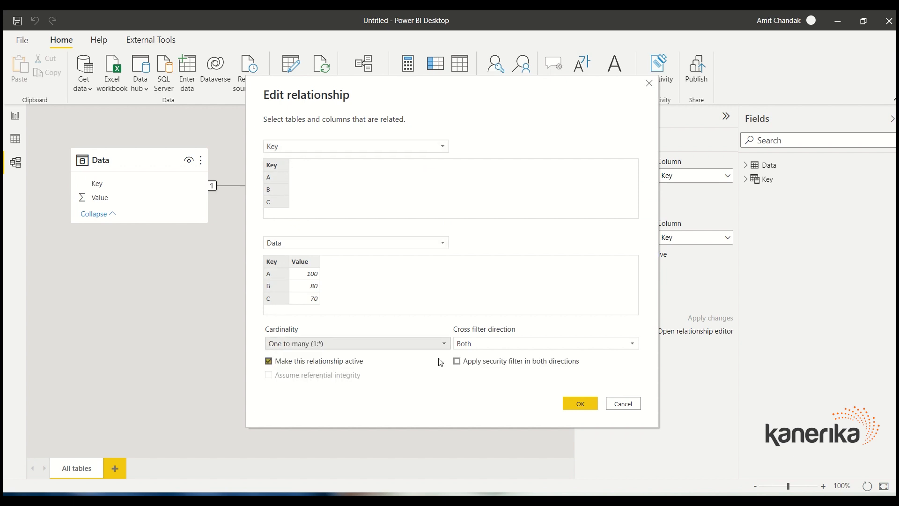
{"action": "left_click", "coordinate": [474, 344]}
{"action": "left_click", "coordinate": [473, 356]}
{"action": "left_click", "coordinate": [580, 404]}
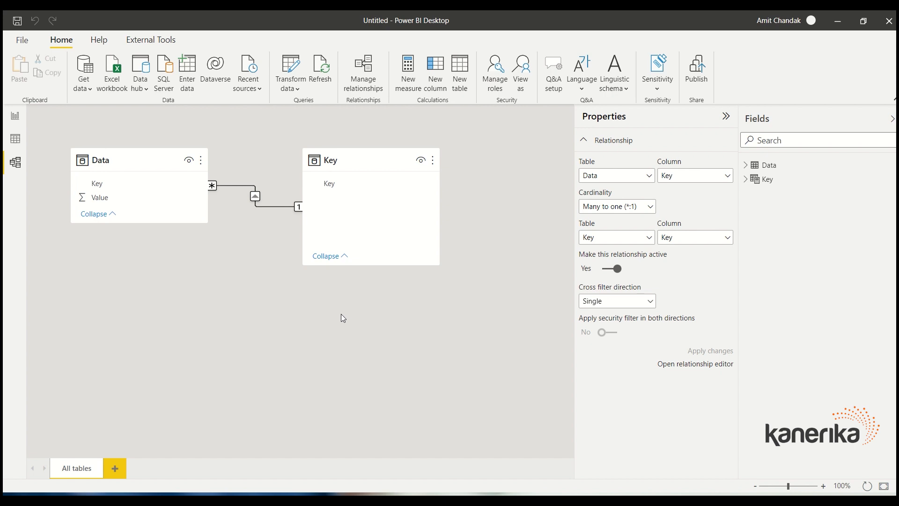
In Report view, add a second pie chart using the Key table's Key as legend and the Data table's Value as values
{"action": "left_click", "coordinate": [15, 117]}
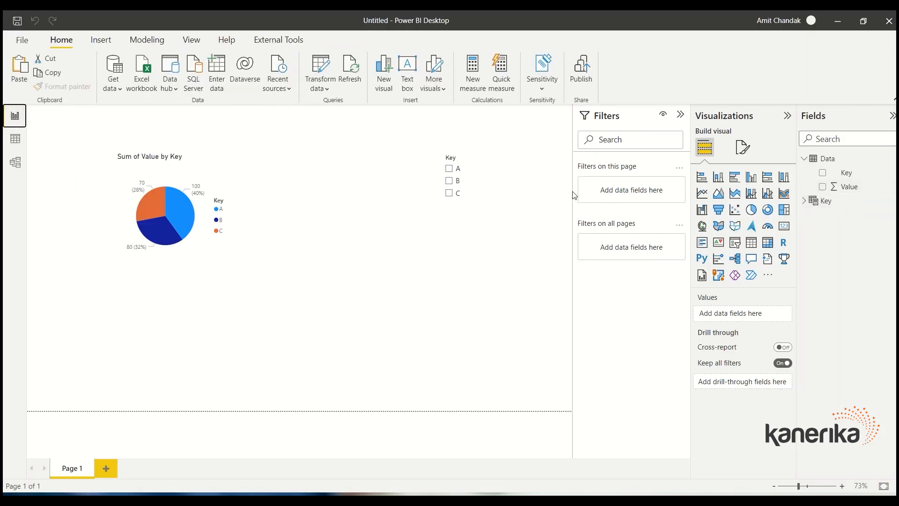
{"action": "left_click", "coordinate": [484, 209]}
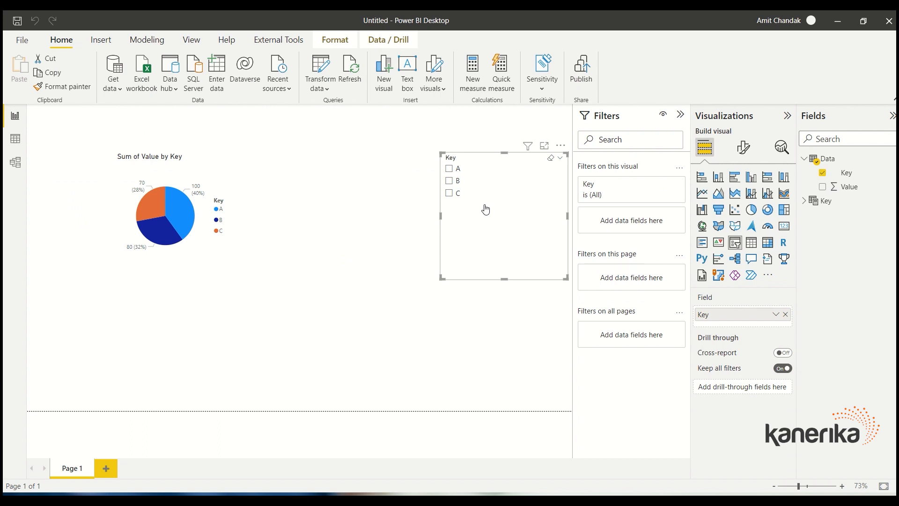
{"action": "left_click", "coordinate": [805, 201]}
{"action": "left_click_drag", "start_coordinate": [848, 220], "coordinate": [256, 333]}
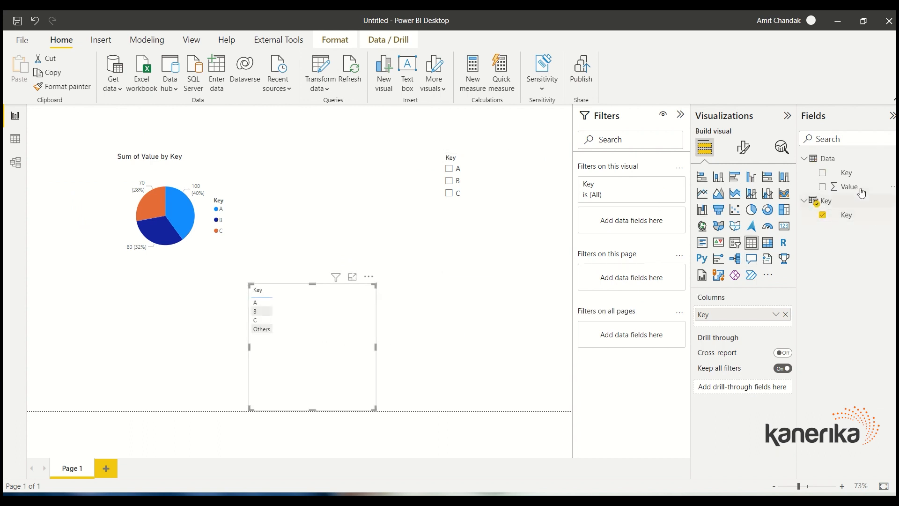
{"action": "left_click_drag", "start_coordinate": [853, 187], "coordinate": [346, 403]}
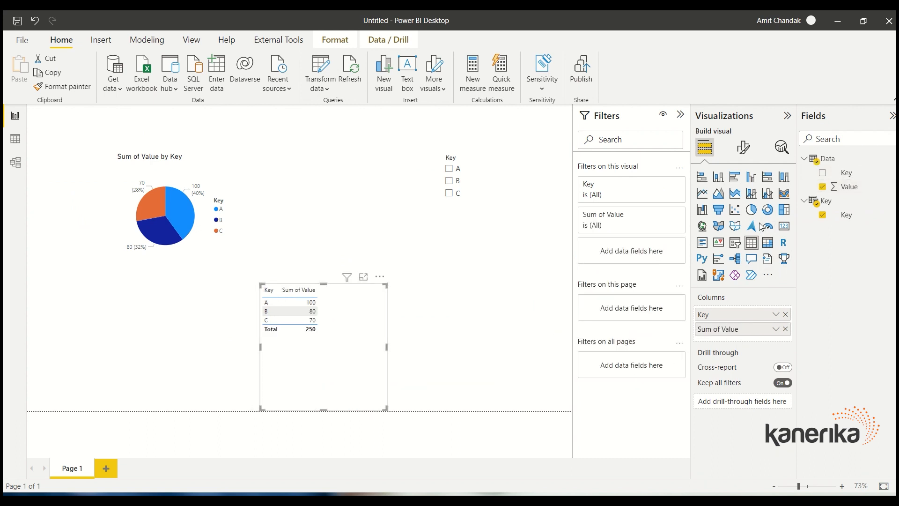
{"action": "left_click", "coordinate": [751, 209]}
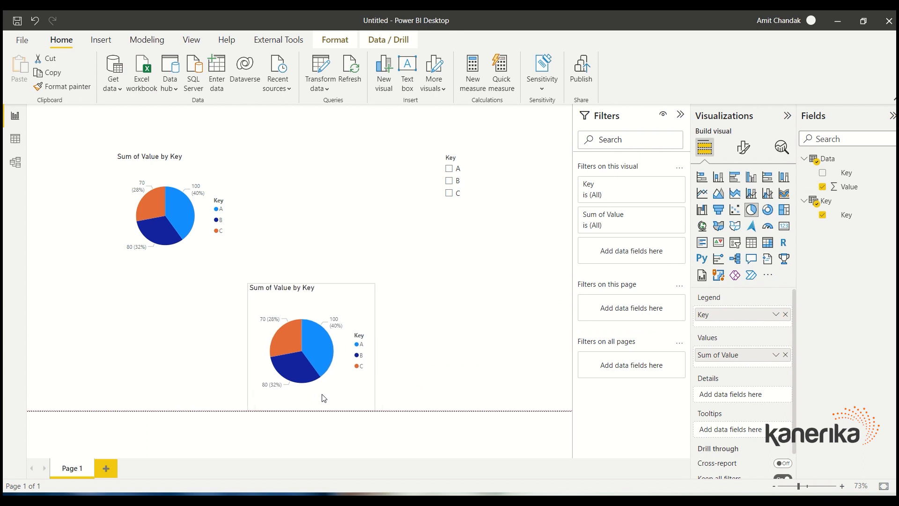
Test the Key slicer on both pie charts with B, C, and both keys together, and clear the selection
{"action": "left_click", "coordinate": [442, 202]}
{"action": "left_click", "coordinate": [449, 181]}
{"action": "left_click", "coordinate": [452, 194]}
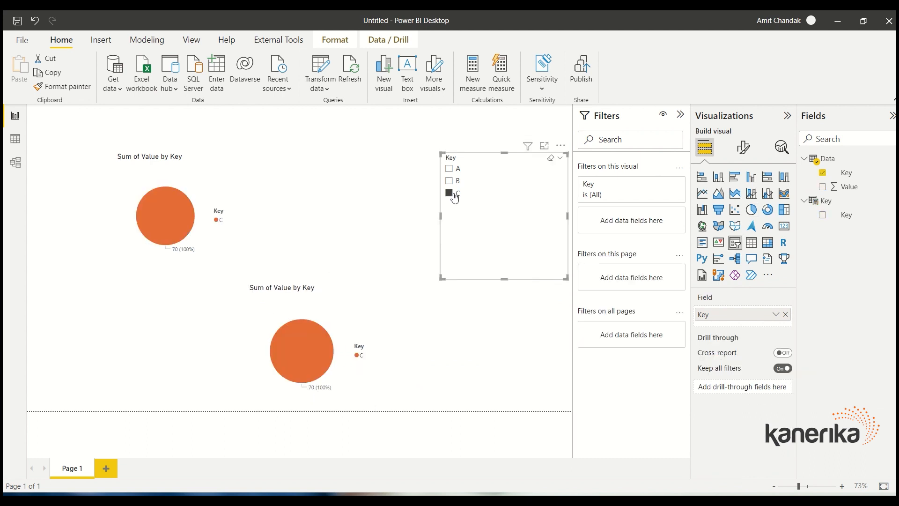
{"action": "left_click", "coordinate": [455, 185]}
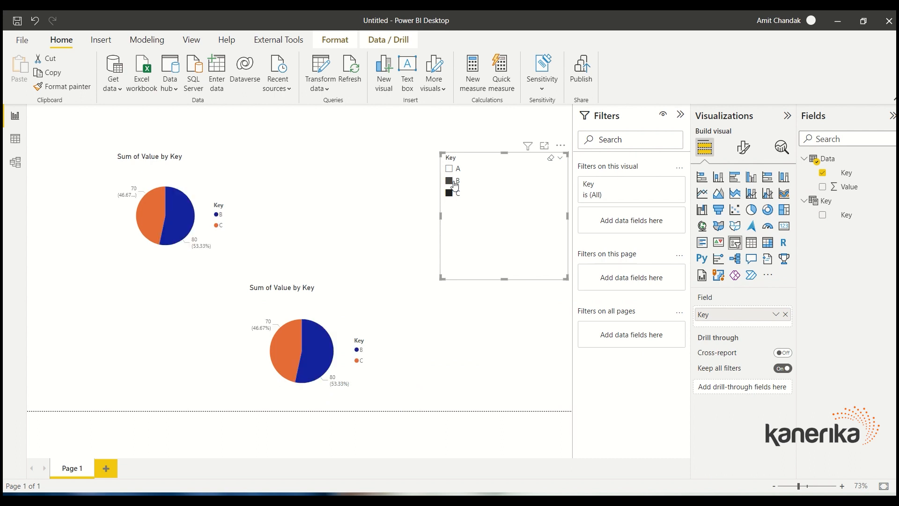
{"action": "left_click", "coordinate": [455, 184]}
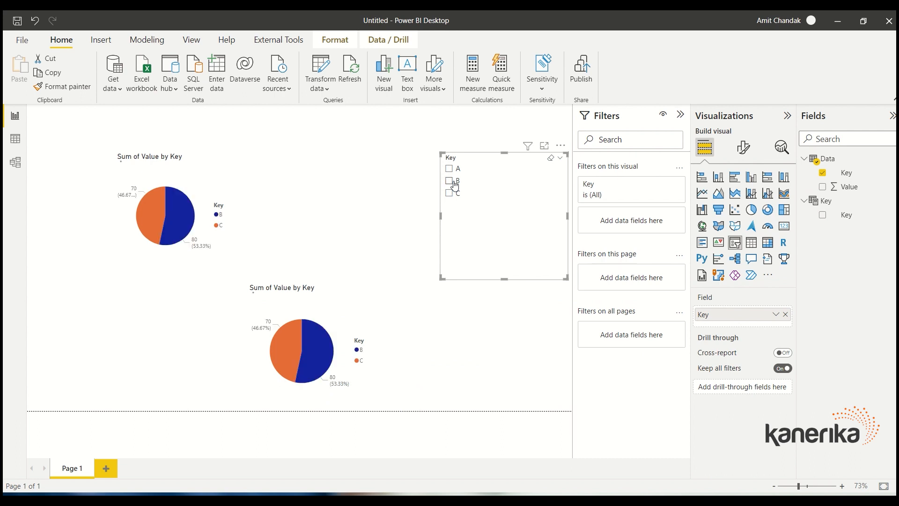
{"action": "left_click", "coordinate": [407, 123]}
Start a new measure in the Data table named Value + Other, with five blank lines below its name for the formula
{"action": "left_click", "coordinate": [473, 72]}
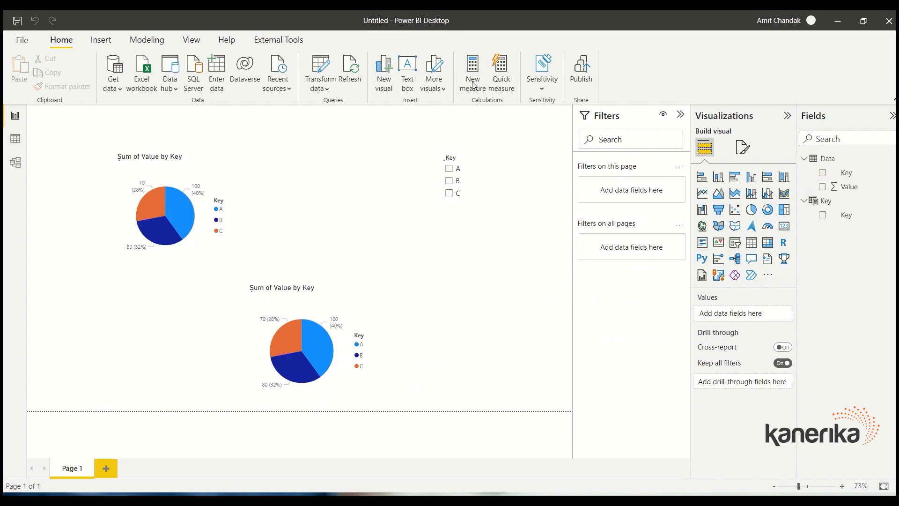
{"action": "left_click", "coordinate": [136, 116]}
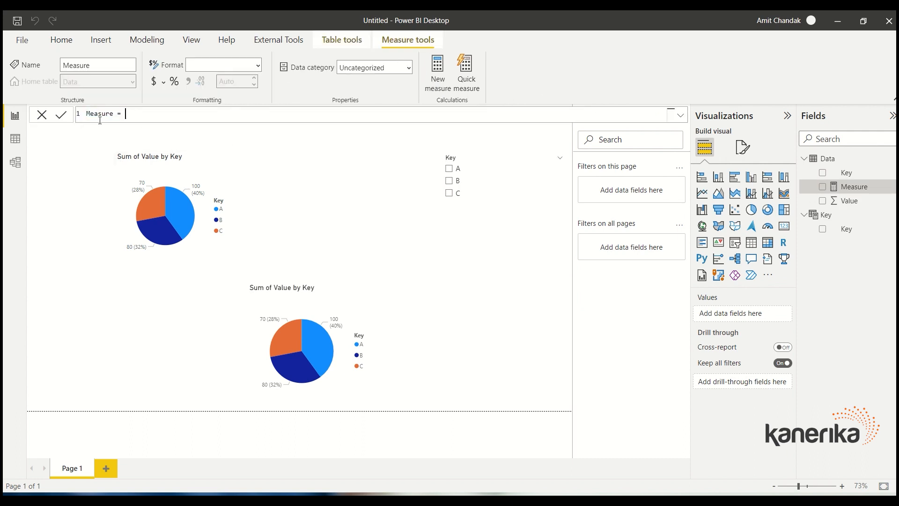
{"action": "double_click", "coordinate": [94, 113]}
{"action": "type", "text": "Value + Other"}
{"action": "key", "text": "End"}
{"action": "key", "text": "shift+Return"}
{"action": "key", "text": "shift+Return"}
{"action": "key", "text": "shift+Return"}
{"action": "key", "text": "shift+Return"}
{"action": "key", "text": "shift+Return"}
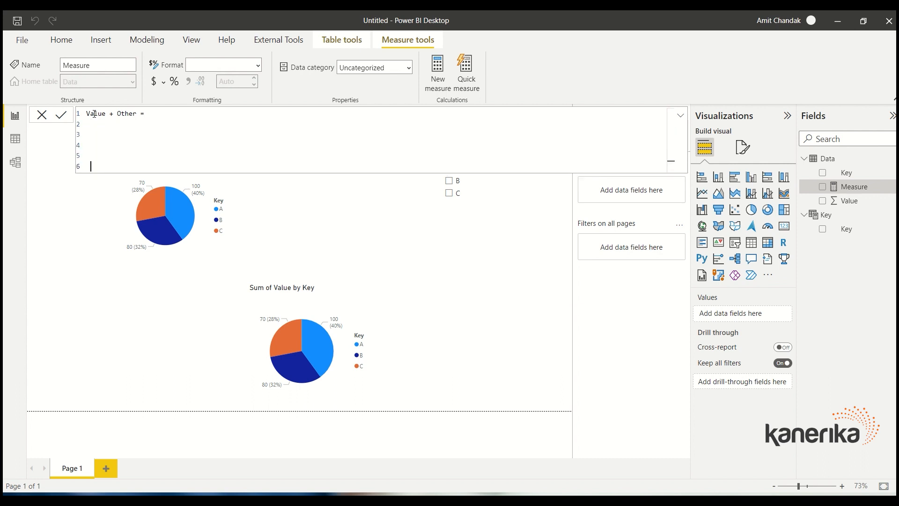
Define the measure's variable as var _isfilter = CALCULATE(ISFILTERED(Data[Key]), ALLSELECTED())
{"action": "type", "text": "var _isfilter = CALCULATE("}
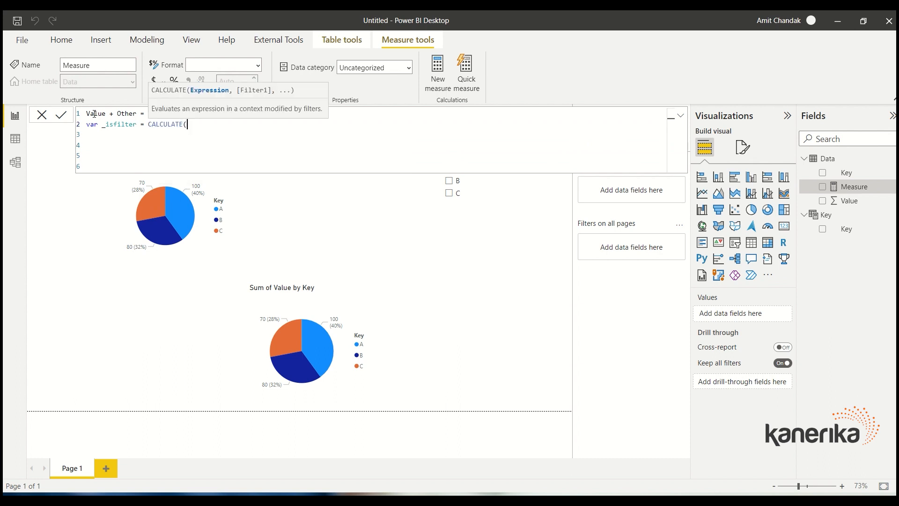
{"action": "type", "text": "ISFILTERED("}
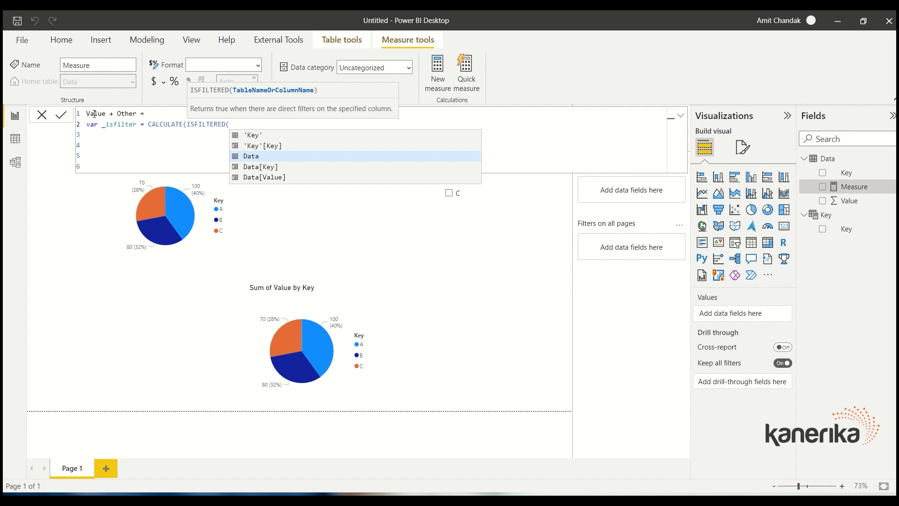
{"action": "key", "text": "Down"}
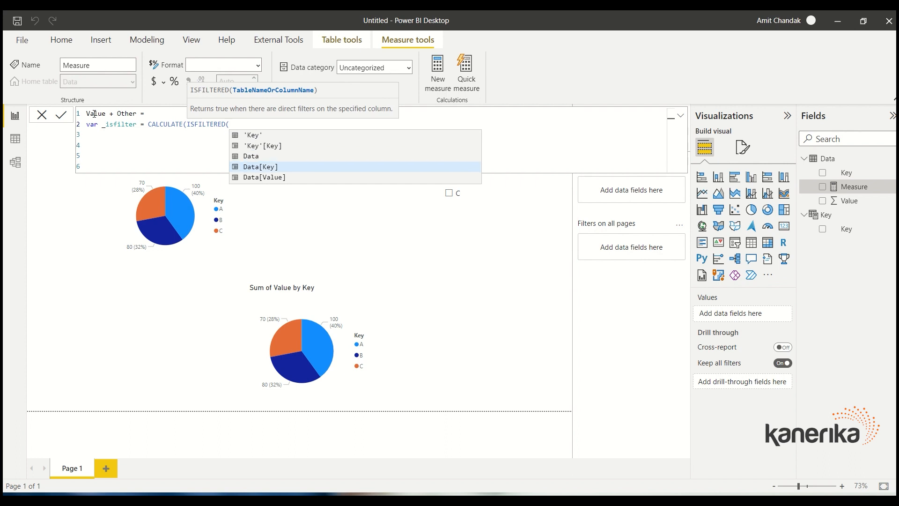
{"action": "key", "text": "Tab"}
{"action": "type", "text": "), alls"}
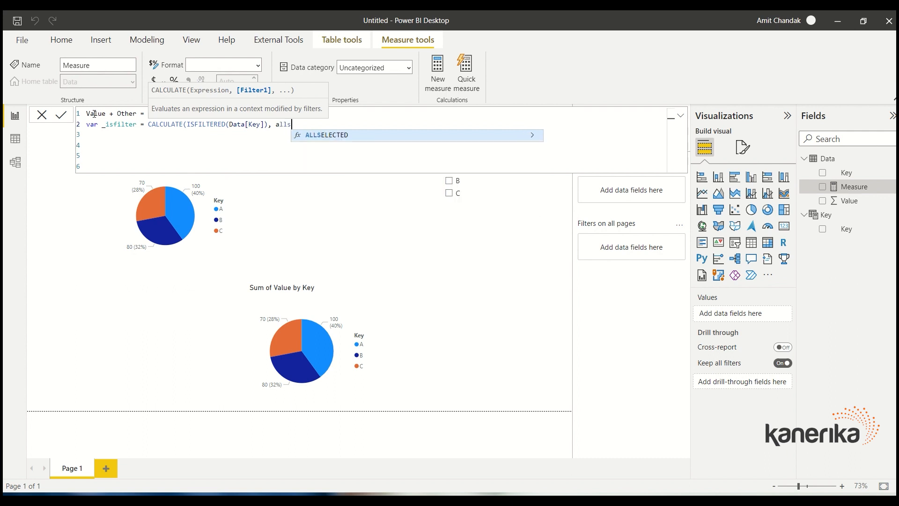
{"action": "key", "text": "Tab"}
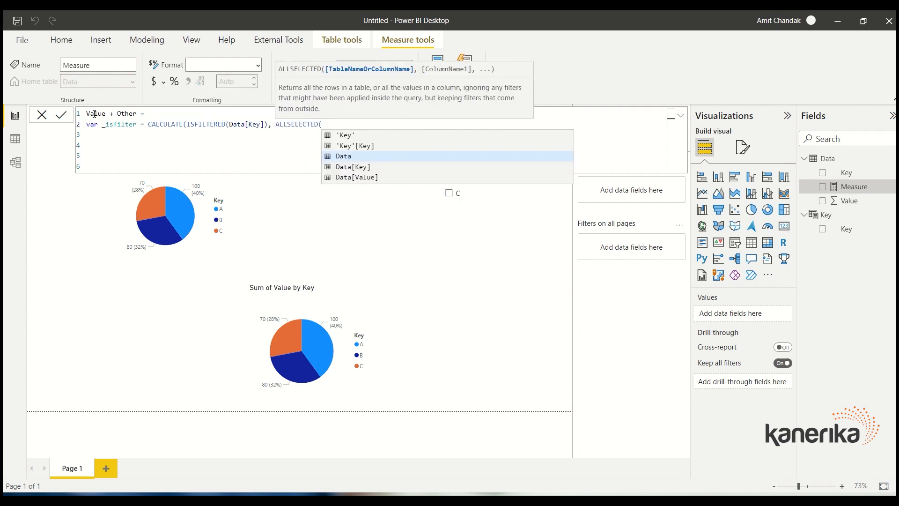
{"action": "type", "text": "))"}
{"action": "key", "text": "Return"}
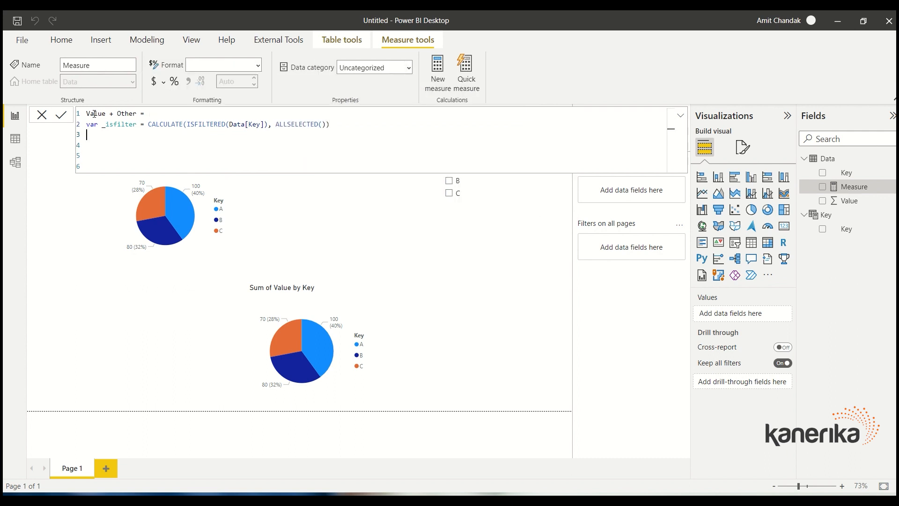
Add the measure's return clause and open an if( condition that tests _isfilter
{"action": "type", "text": "retur"}
{"action": "type", "text": "n "}
{"action": "type", "text": "if"}
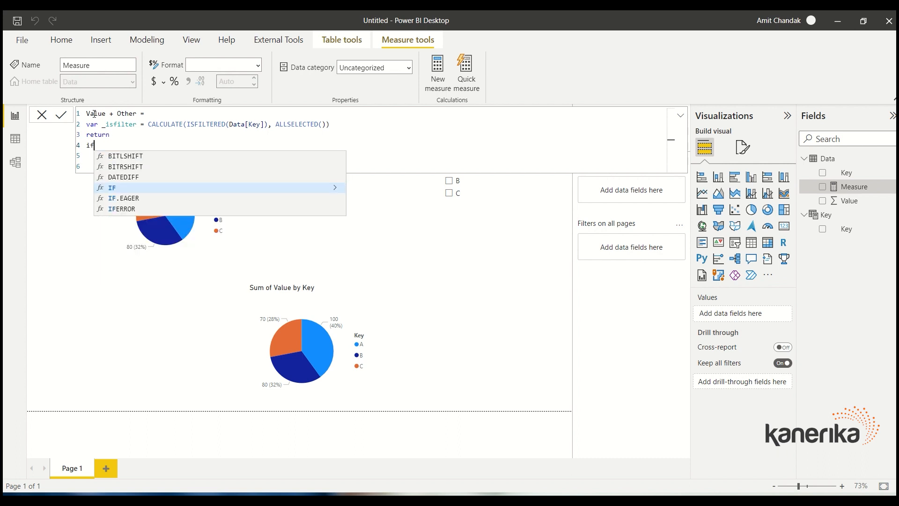
{"action": "type", "text": "(_s"}
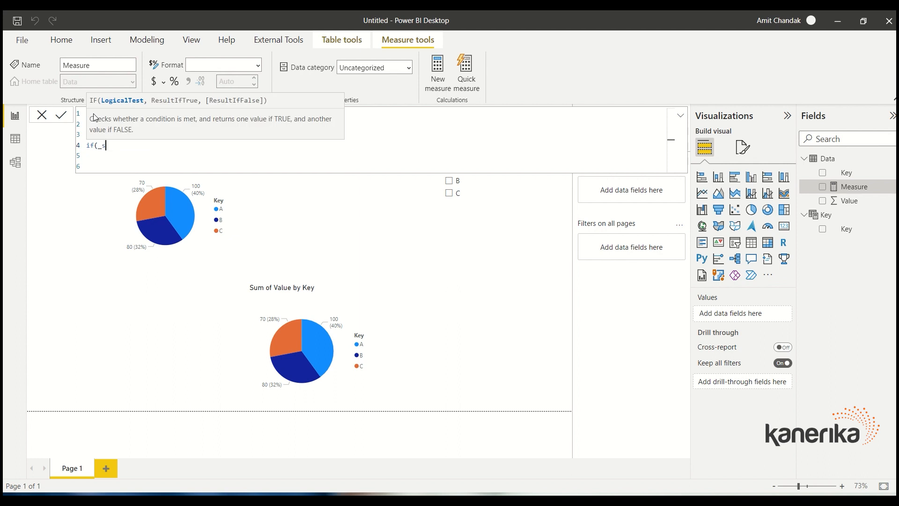
{"action": "key", "text": "BackSpace"}
{"action": "type", "text": "isfilter"}
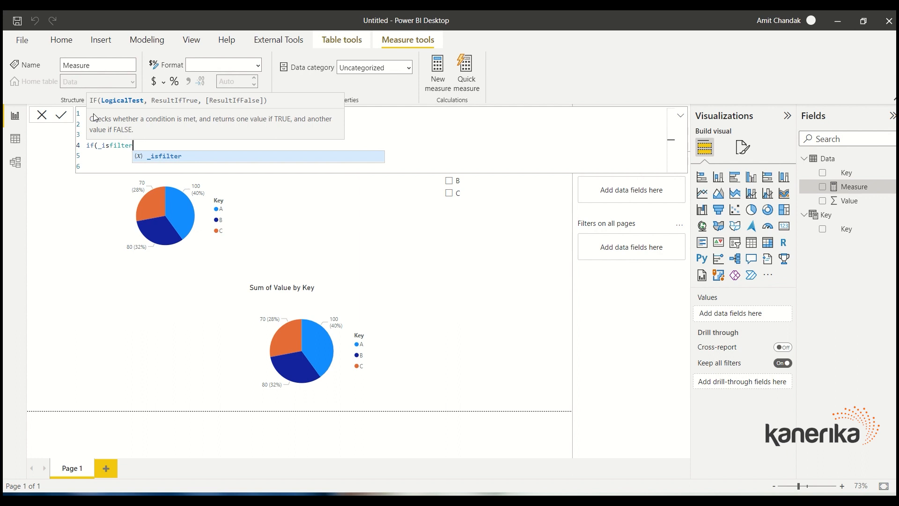
{"action": "type", "text": ", "}
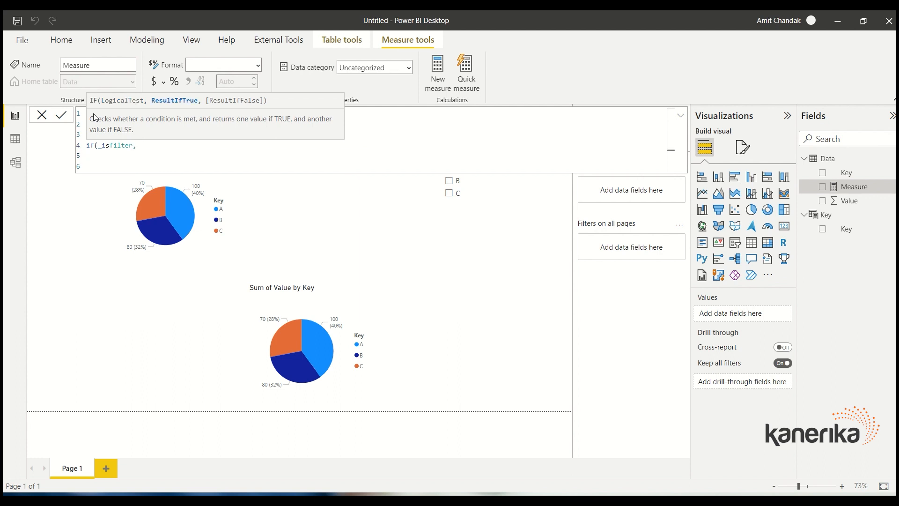
Begin the if function's true result on line 5 with CALCULATE(sum(Data[Value]
{"action": "type", "text": "cla"}
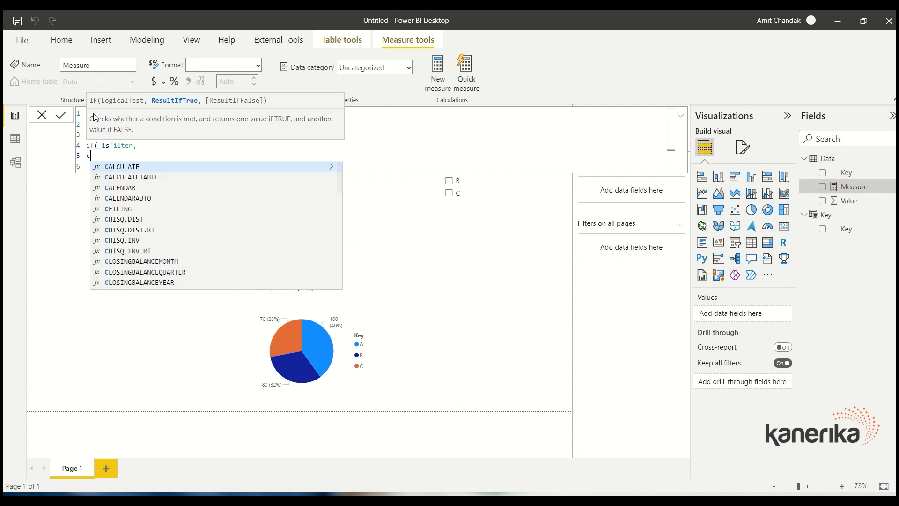
{"action": "key", "text": "BackSpace"}
{"action": "key", "text": "BackSpace"}
{"action": "key", "text": "BackSpace"}
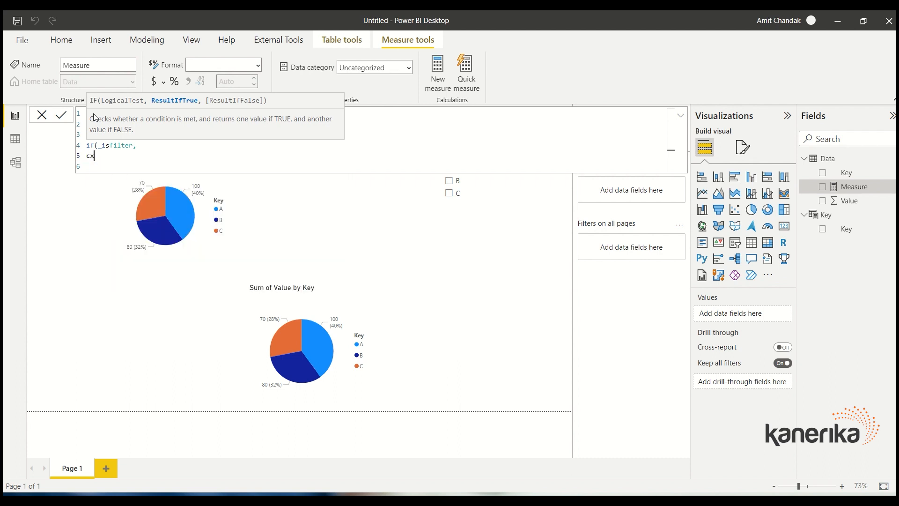
{"action": "type", "text": "ca"}
{"action": "key", "text": "Tab"}
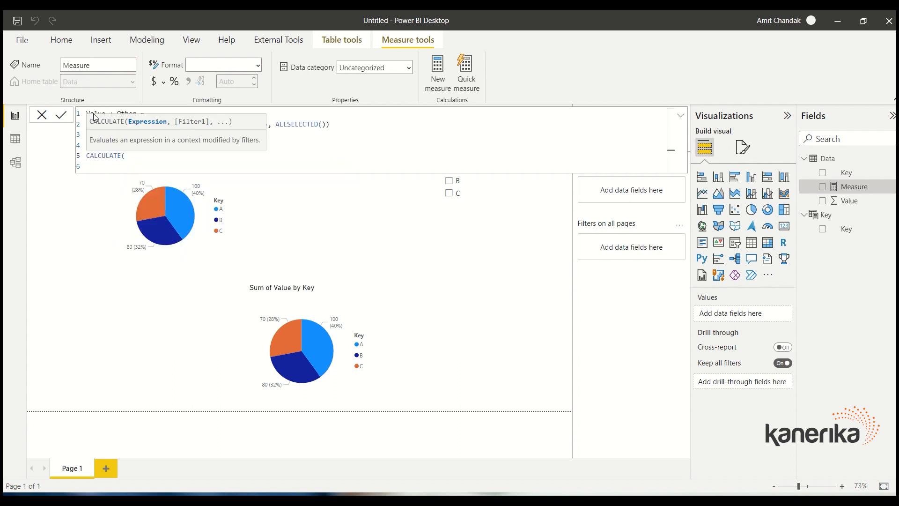
{"action": "type", "text": "sum("}
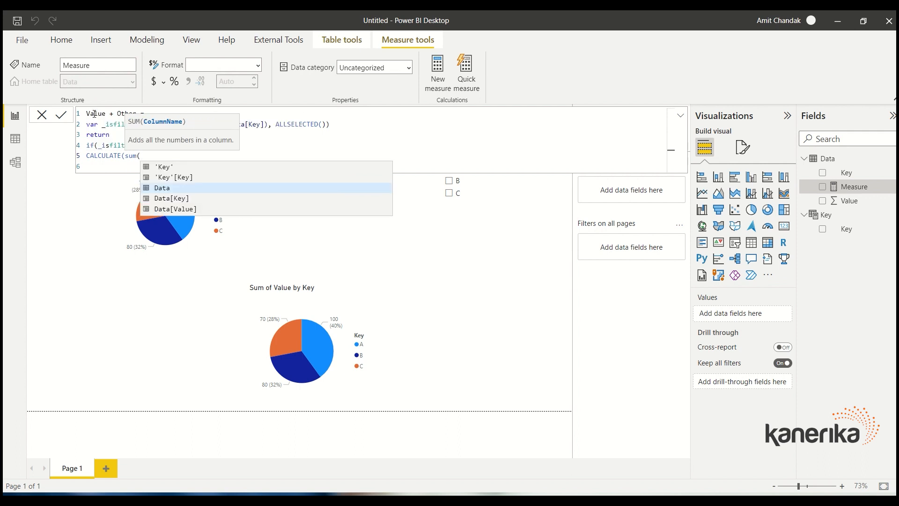
{"action": "key", "text": "Down"}
{"action": "key", "text": "Down"}
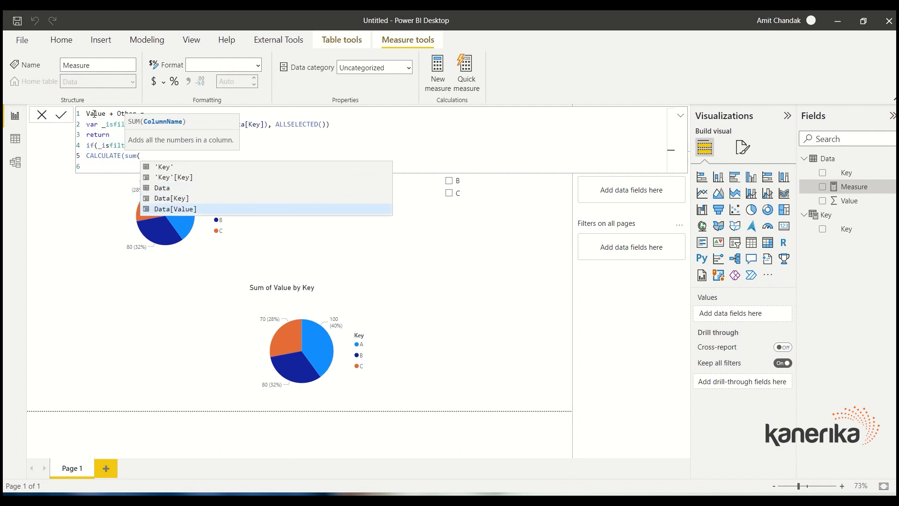
{"action": "key", "text": "Tab"}
Complete the CALCULATE expression with the filter all(Data) and follow it with a minus sign
{"action": "type", "text": "), all("}
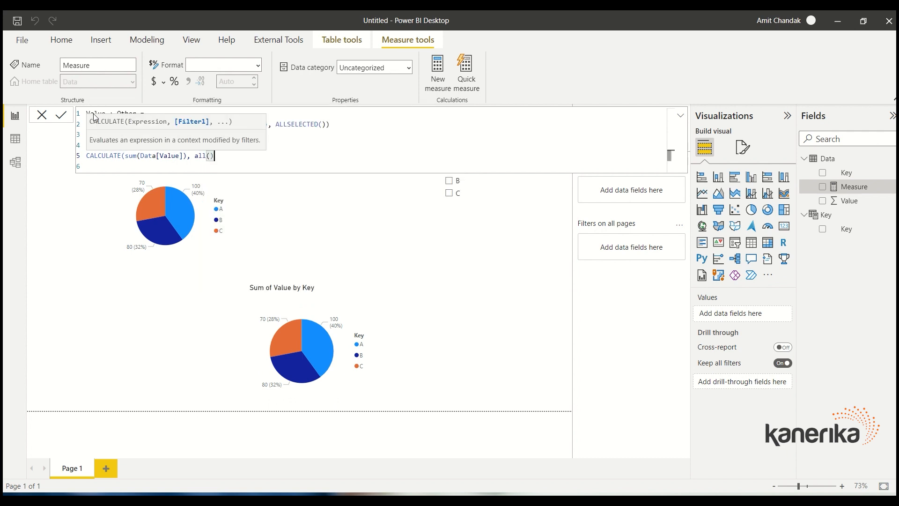
{"action": "type", "text": "Data),"}
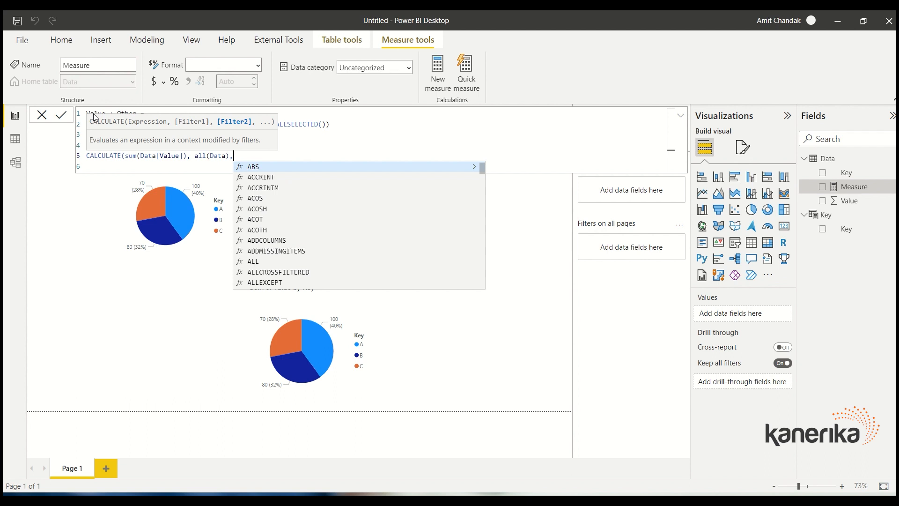
{"action": "key", "text": "BackSpace"}
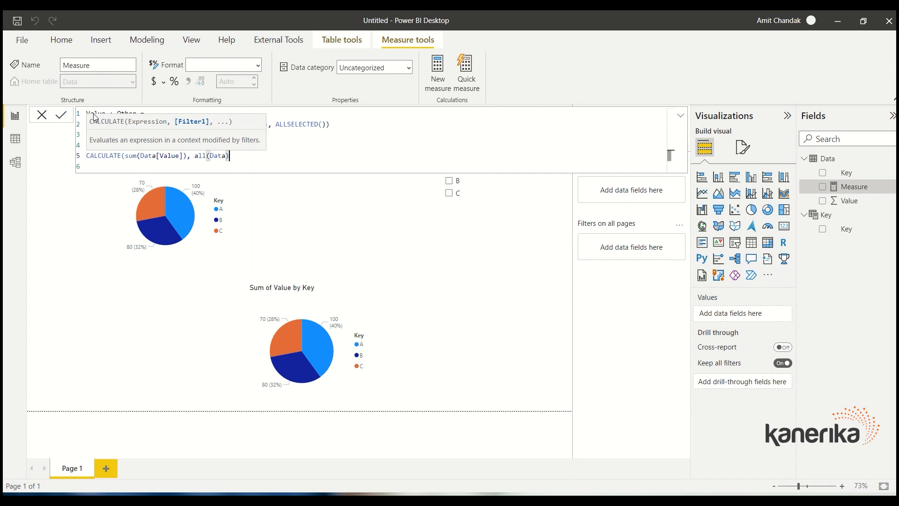
{"action": "type", "text": ") -"}
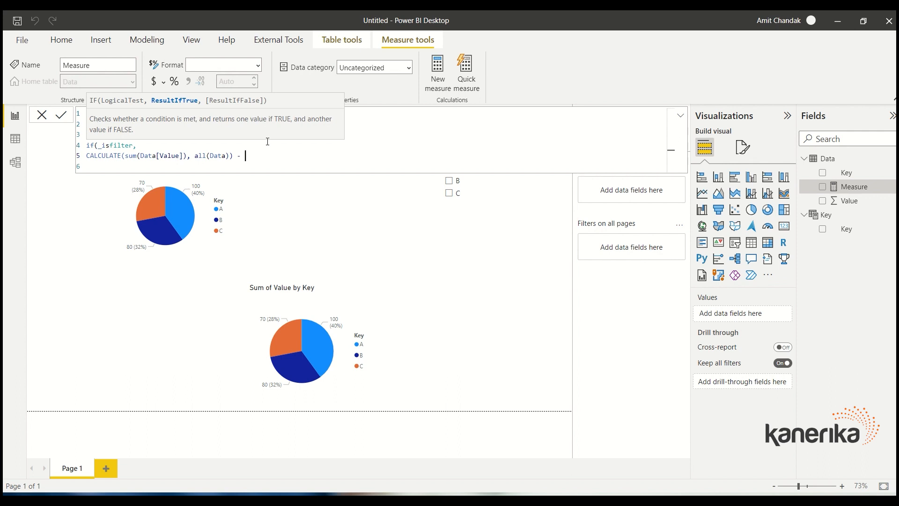
Subtract a copy of the CALCULATE expression, with its filter changed from all(Data) to ALLSELECTED(Data)
{"action": "left_click_drag", "start_coordinate": [234, 158], "coordinate": [86, 158]}
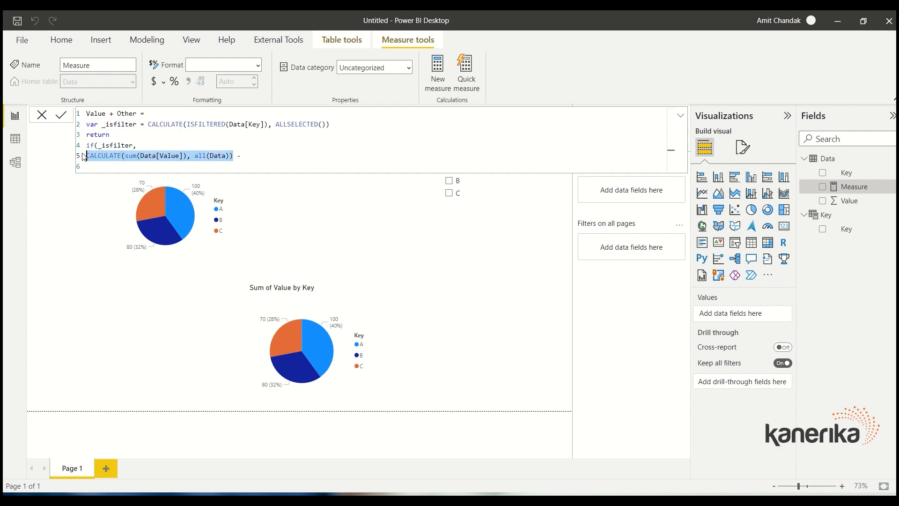
{"action": "key", "text": "ctrl+c"}
{"action": "left_click", "coordinate": [262, 158]}
{"action": "key", "text": "ctrl+v"}
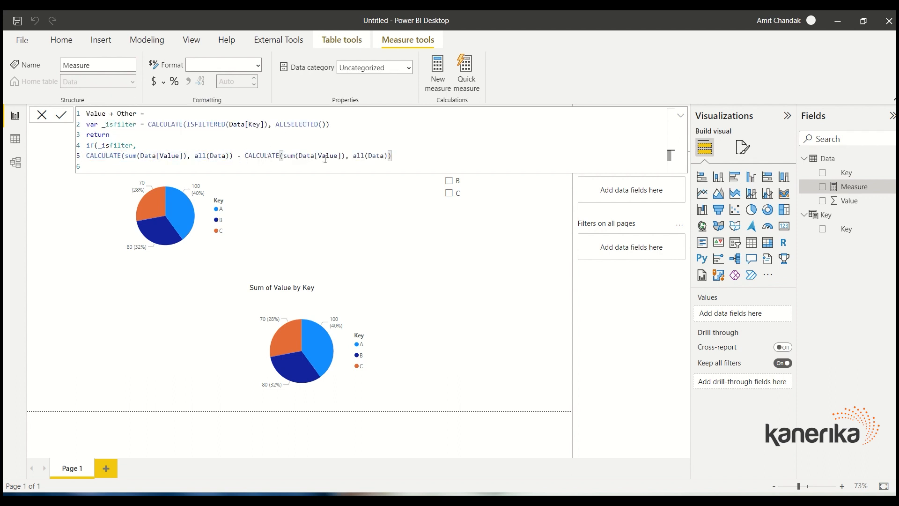
{"action": "left_click", "coordinate": [365, 155]}
{"action": "type", "text": "SELECTED"}
{"action": "key", "text": "Tab"}
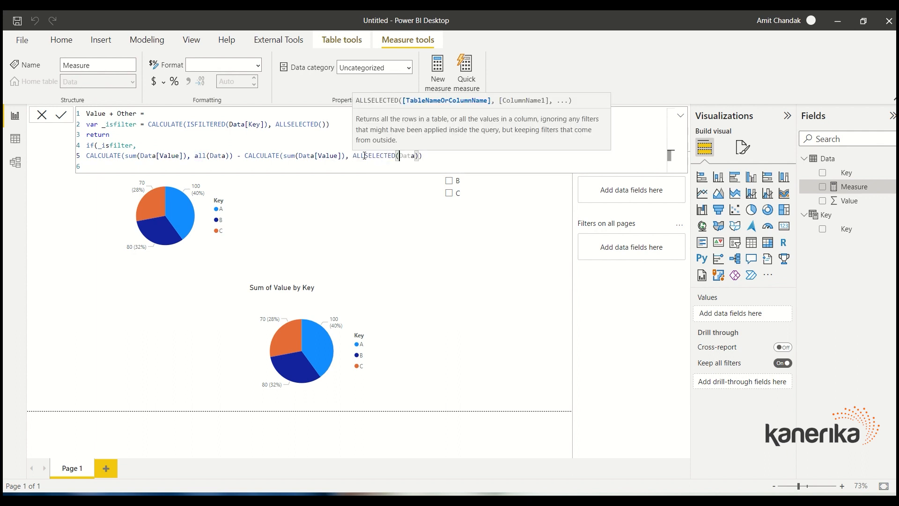
{"action": "left_click", "coordinate": [430, 156]}
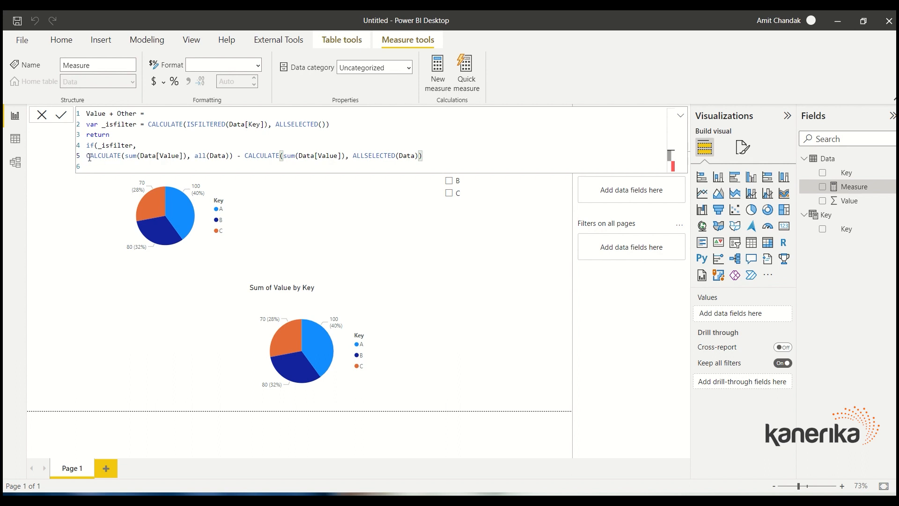
Open a nested if( at the start of line 5 that tests max('Key'[Key]
{"action": "left_click", "coordinate": [89, 157]}
{"action": "type", "text": "if"}
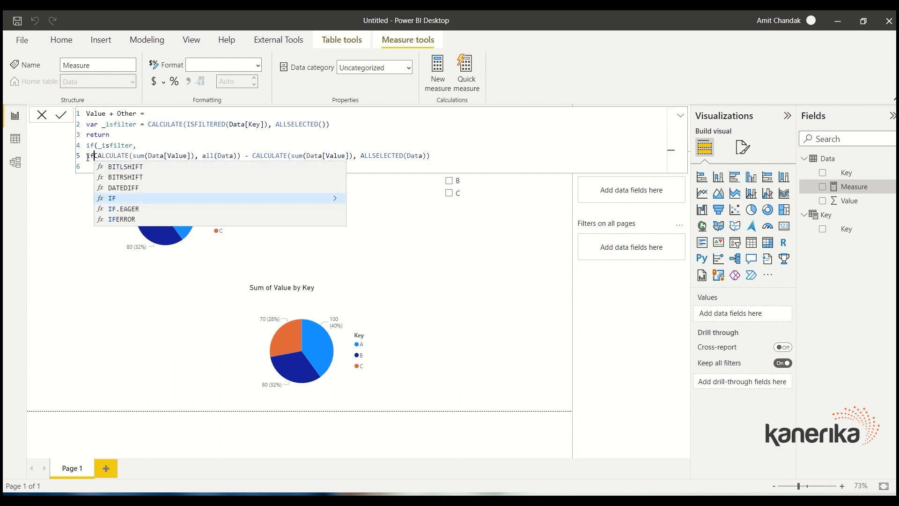
{"action": "key", "text": "Tab"}
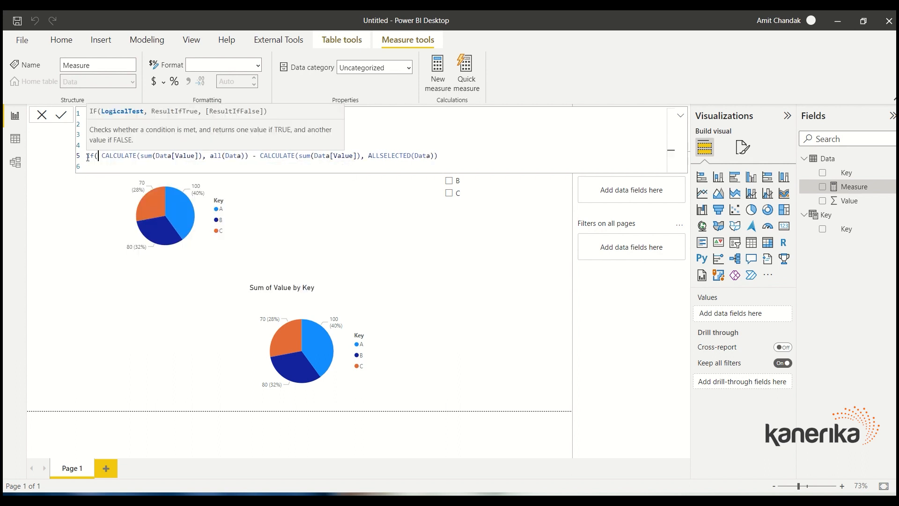
{"action": "type", "text": "max("}
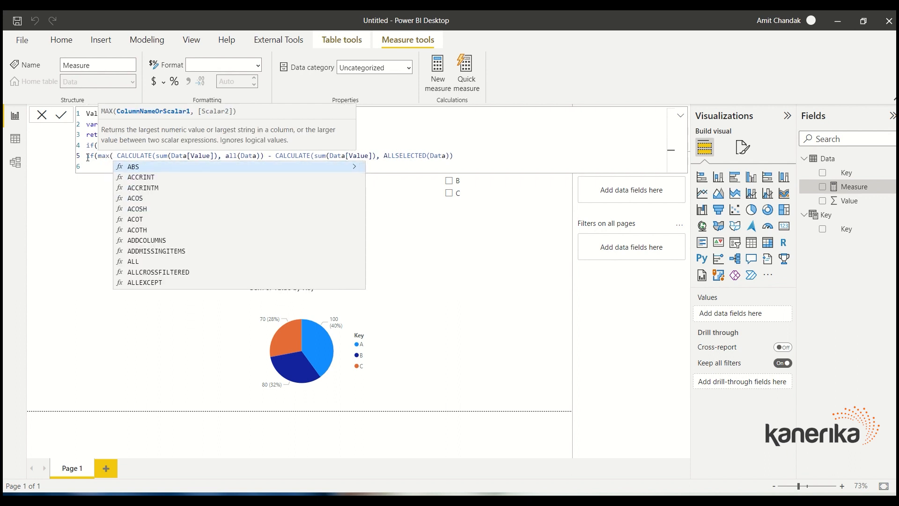
{"action": "type", "text": "Ke"}
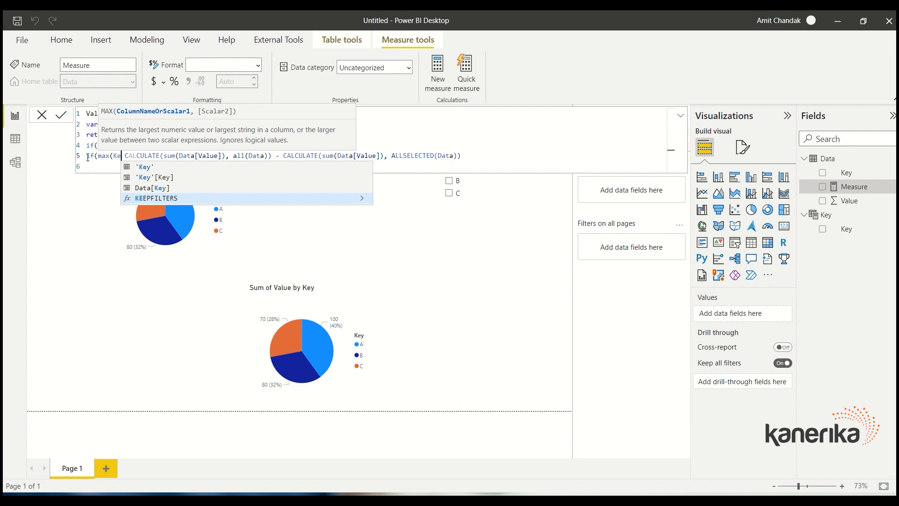
{"action": "key", "text": "Up"}
{"action": "key", "text": "Up"}
{"action": "key", "text": "Tab"}
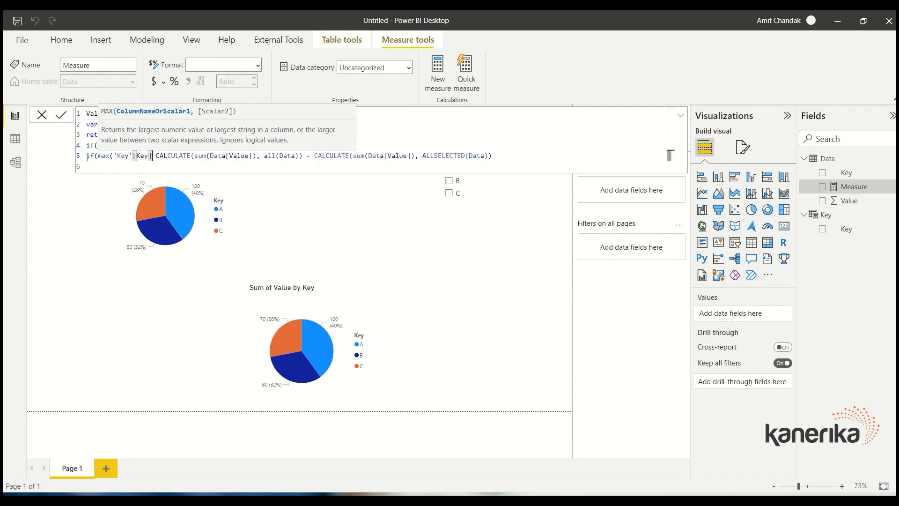
Complete the nested condition by comparing the max key with "Other", followed by a comma
{"action": "type", "text": ") =="}
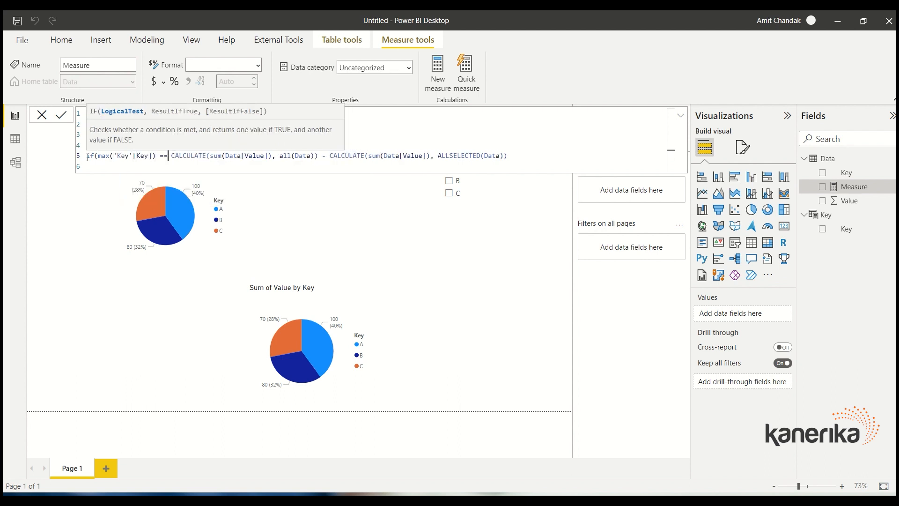
{"action": "key", "text": "BackSpace"}
{"action": "type", "text": "\"0"}
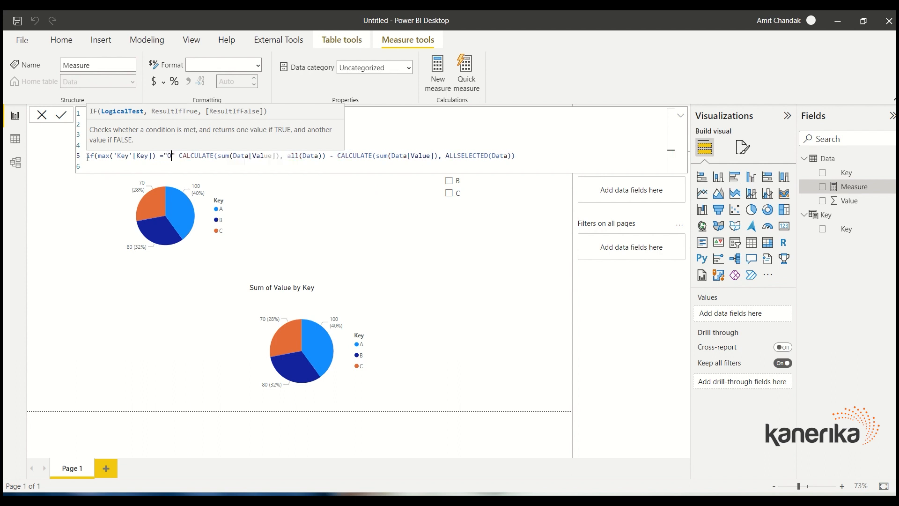
{"action": "type", "text": "thers"}
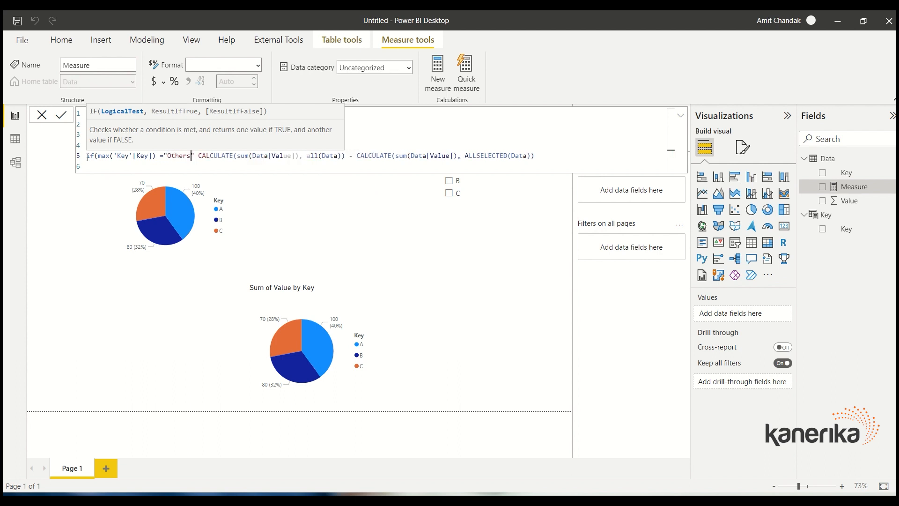
{"action": "key", "text": "BackSpace"}
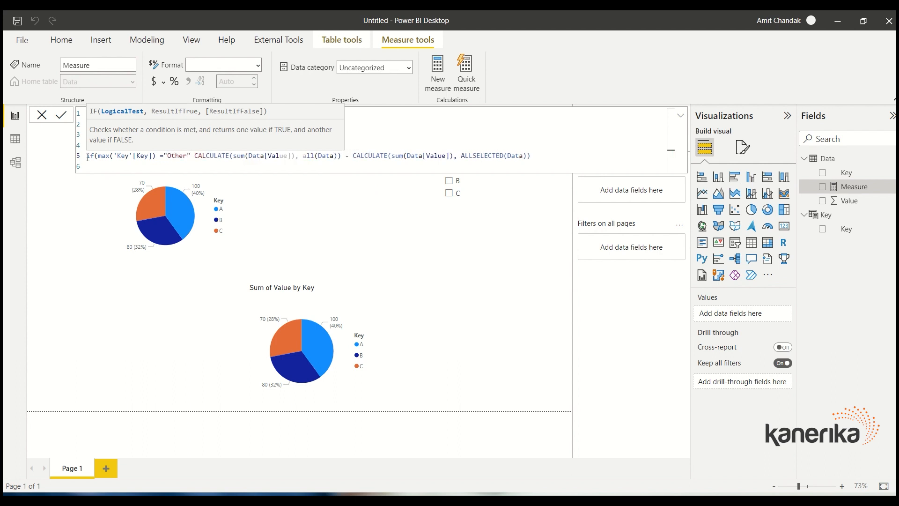
{"action": "type", "text": ","}
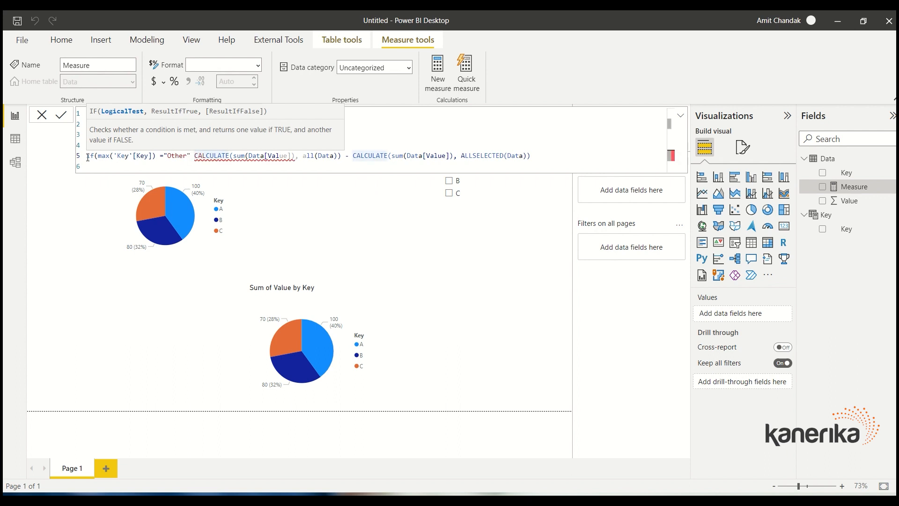
Add sum(Data[Value]) as the nested if's false result and close the nested if
{"action": "left_click", "coordinate": [557, 159]}
{"action": "type", "text": ", s"}
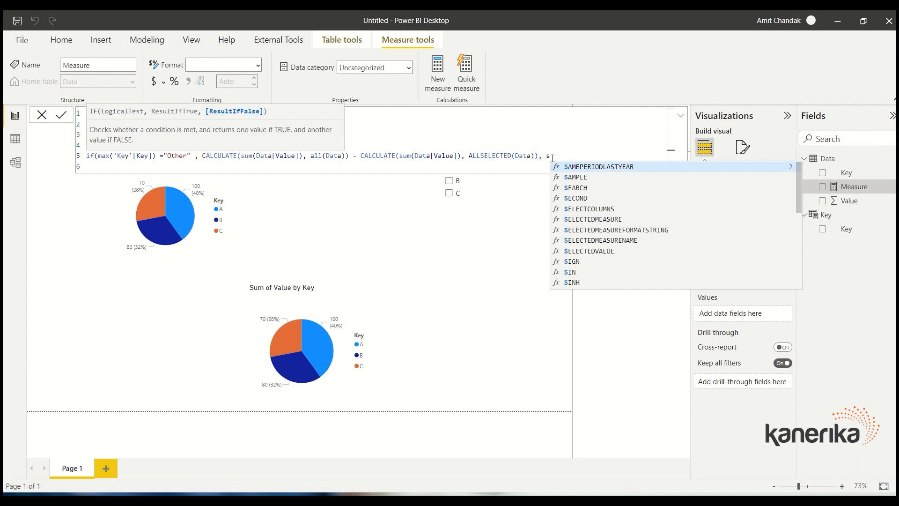
{"action": "type", "text": "um("}
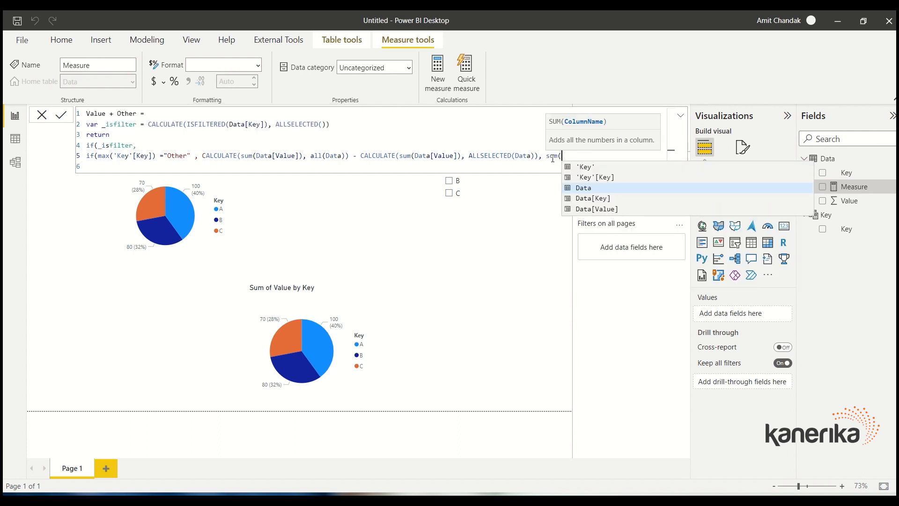
{"action": "left_click", "coordinate": [597, 210]}
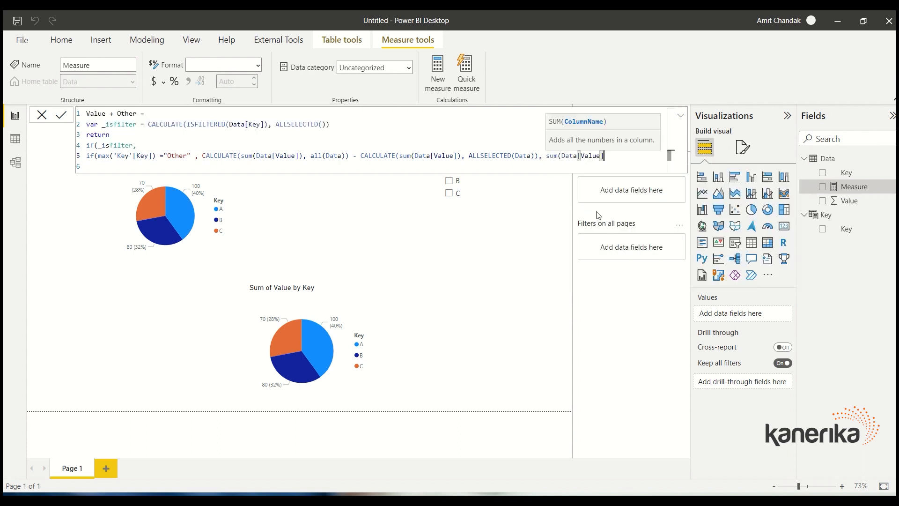
{"action": "type", "text": ")"}
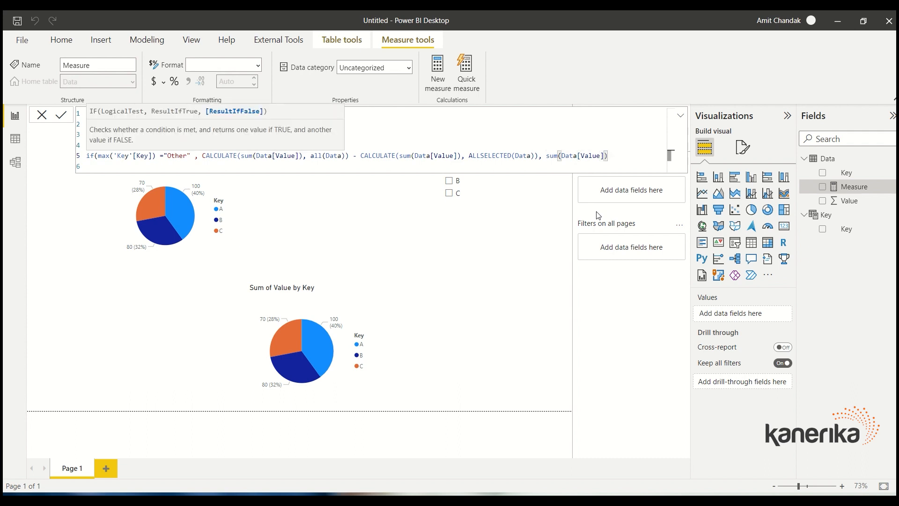
{"action": "type", "text": ")"}
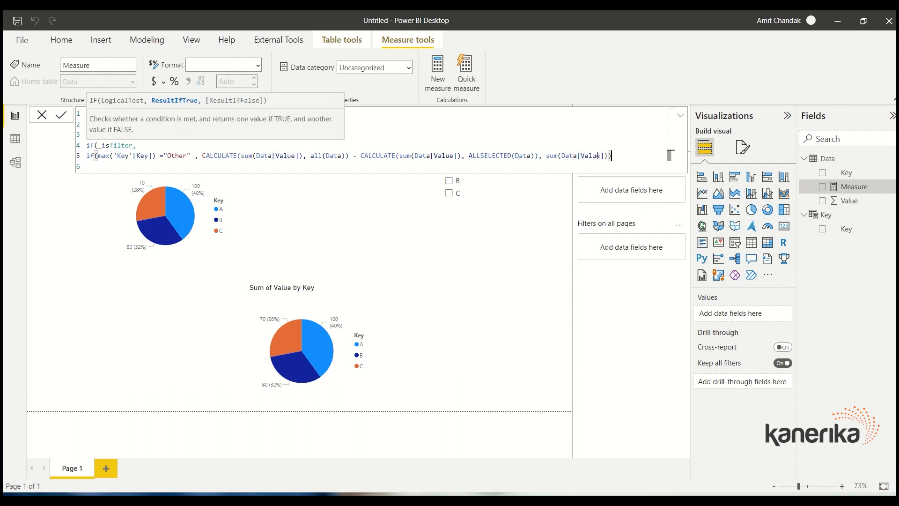
Copy sum(Data[Value]) to line 6 as the outer if's false result, fix the closing bracket and comma, and commit the measure
{"action": "left_click_drag", "start_coordinate": [608, 156], "coordinate": [547, 156]}
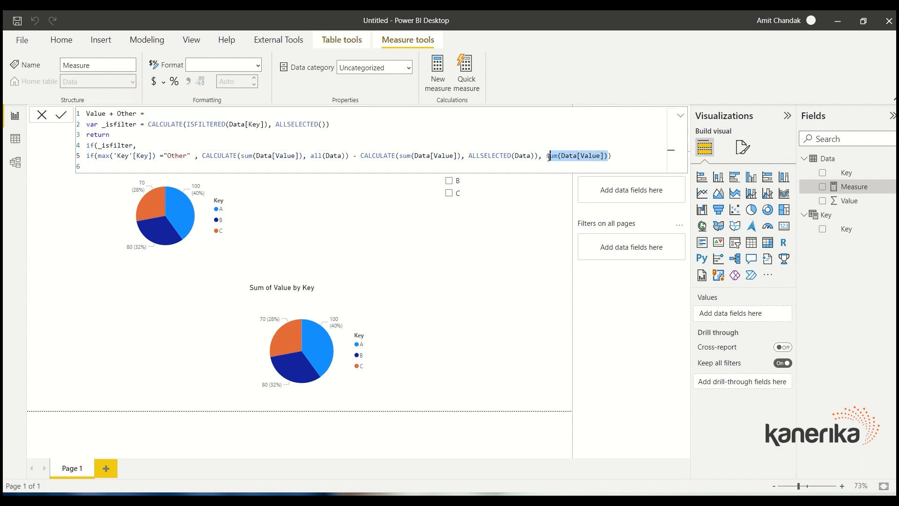
{"action": "left_click", "coordinate": [222, 167]}
{"action": "key", "text": "ctrl+v"}
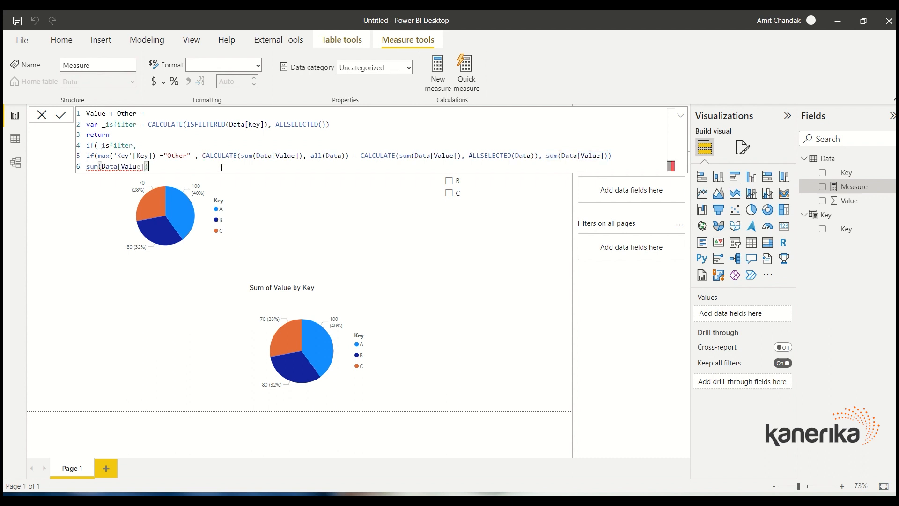
{"action": "type", "text": ")"}
{"action": "left_click", "coordinate": [611, 157]}
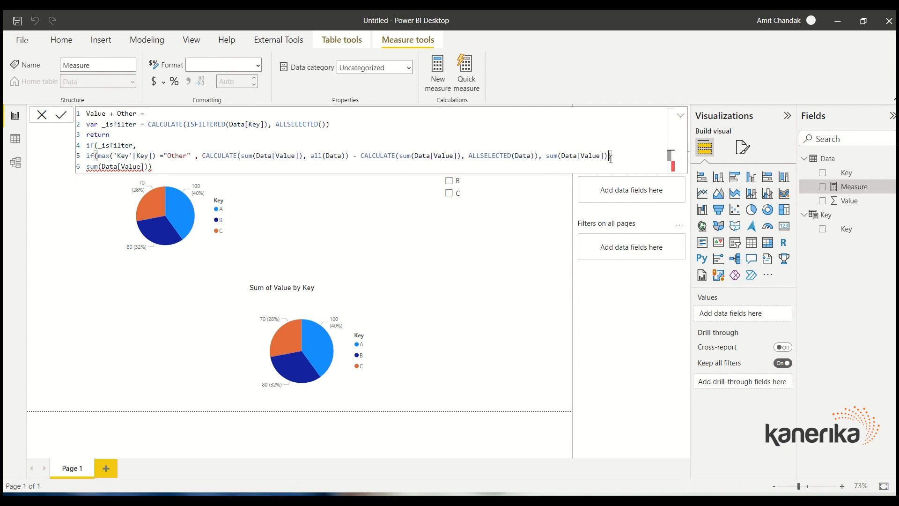
{"action": "type", "text": "),"}
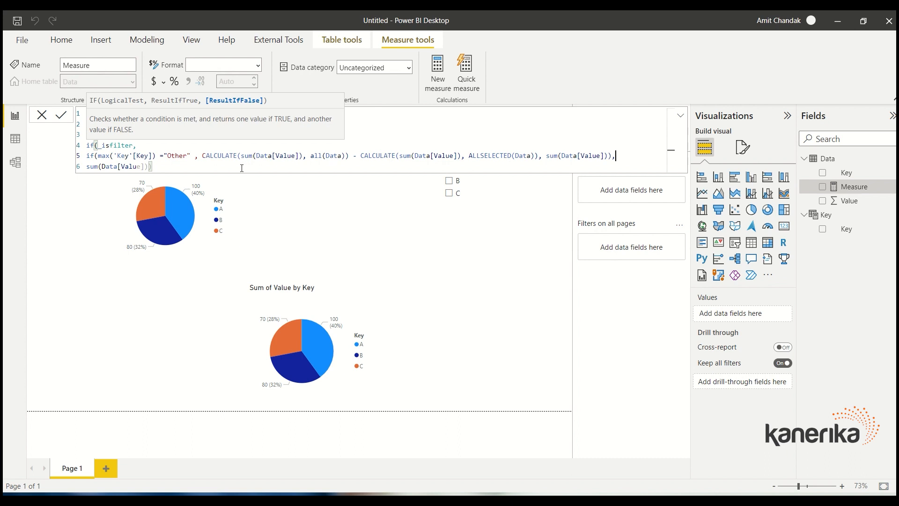
{"action": "left_click", "coordinate": [61, 218]}
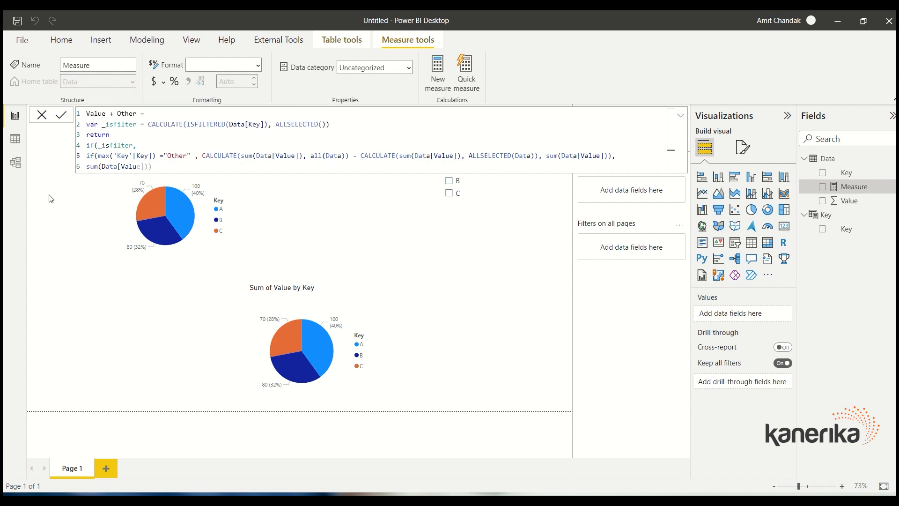
Check the label text used for the extra row in the Key table's formula and return to the report
{"action": "left_click", "coordinate": [16, 139]}
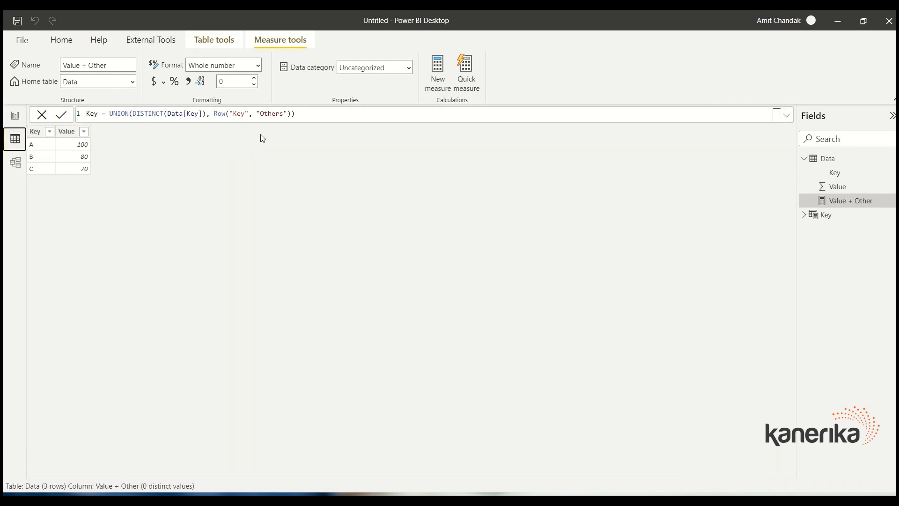
{"action": "double_click", "coordinate": [274, 115]}
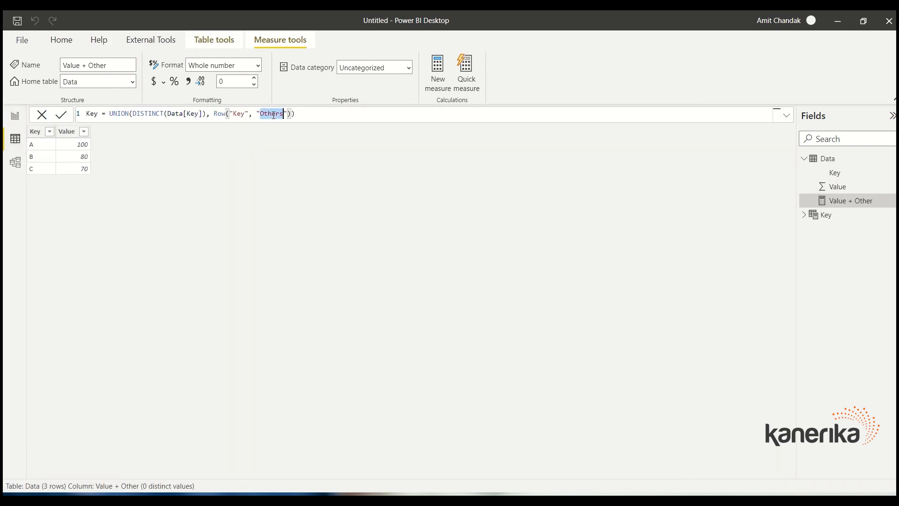
{"action": "left_click", "coordinate": [15, 115]}
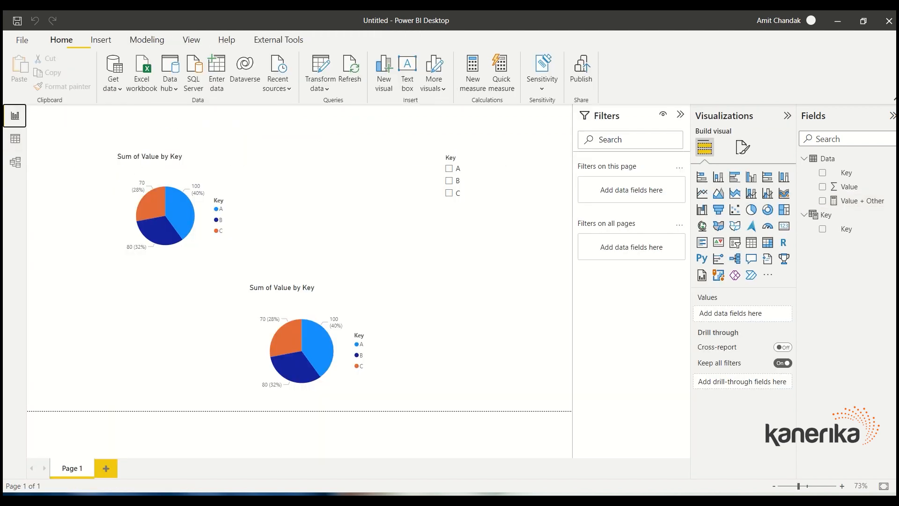
Change the comparison text in line 5 of the Value + Other measure to "Others"
{"action": "left_click", "coordinate": [856, 202]}
{"action": "double_click", "coordinate": [180, 156]}
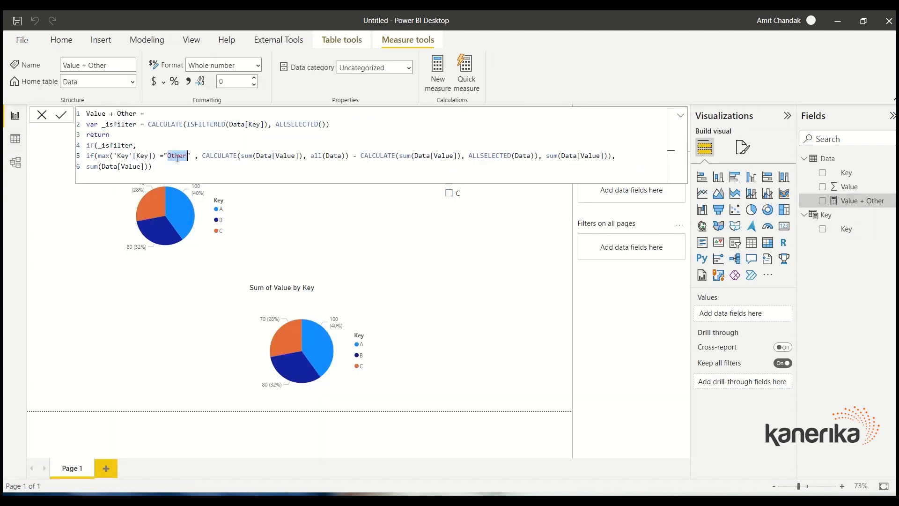
{"action": "type", "text": "Others"}
{"action": "key", "text": "Down"}
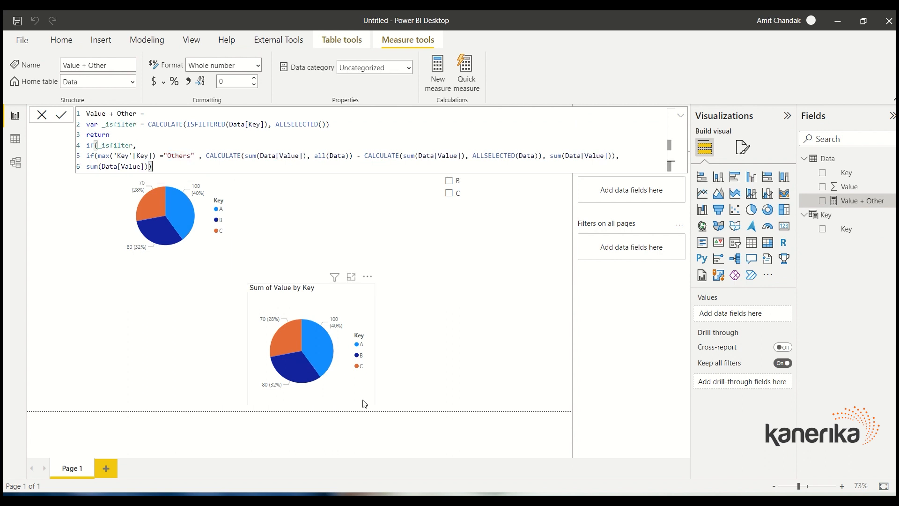
Replace Sum of Value with the Value + Other measure as the lower pie chart's values
{"action": "left_click", "coordinate": [362, 379]}
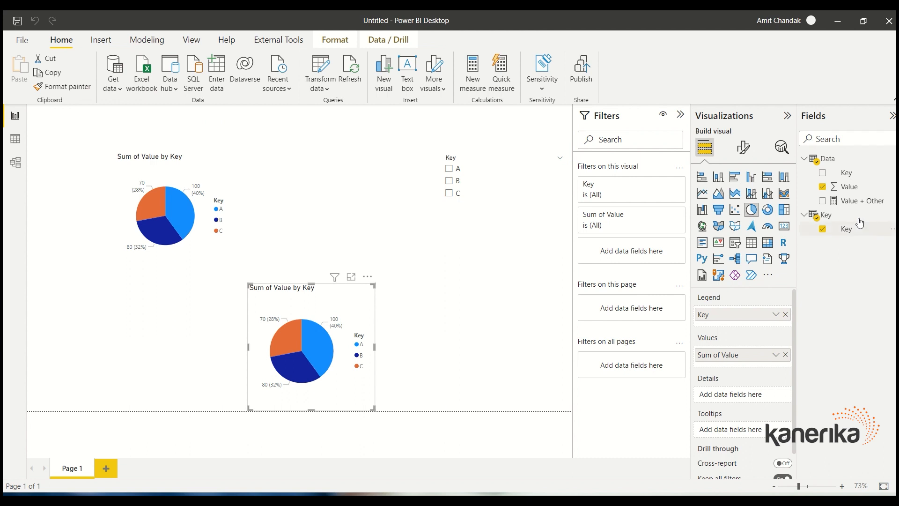
{"action": "left_click_drag", "start_coordinate": [854, 204], "coordinate": [754, 355]}
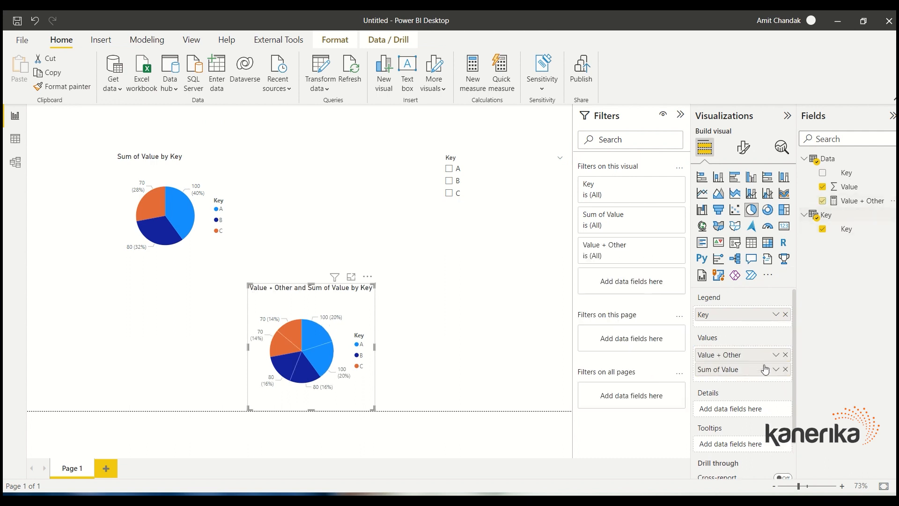
{"action": "left_click", "coordinate": [785, 370]}
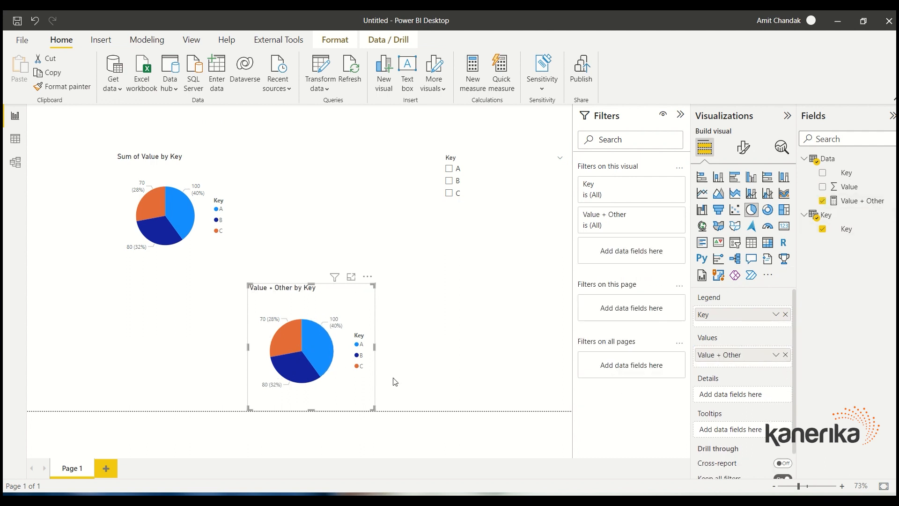
Test both pie charts by filtering the Key slicer to C, B and A in turn
{"action": "left_click", "coordinate": [449, 193]}
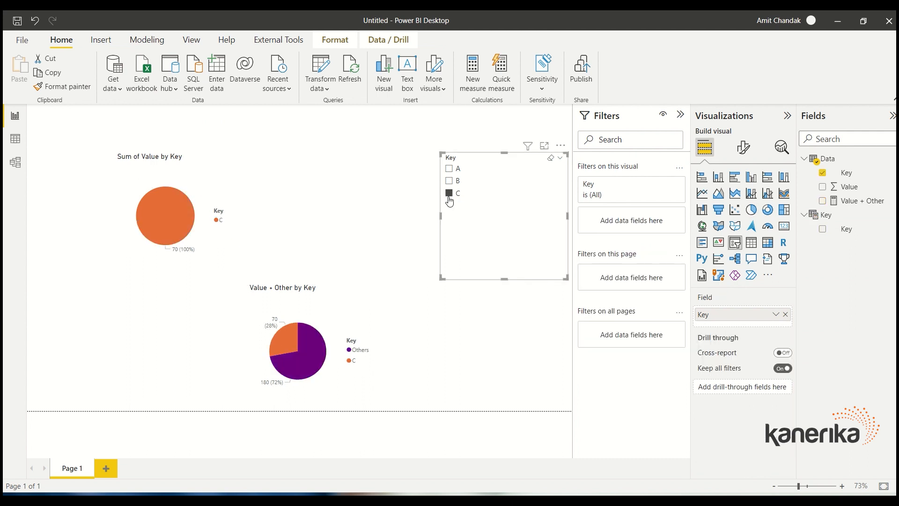
{"action": "left_click", "coordinate": [449, 180]}
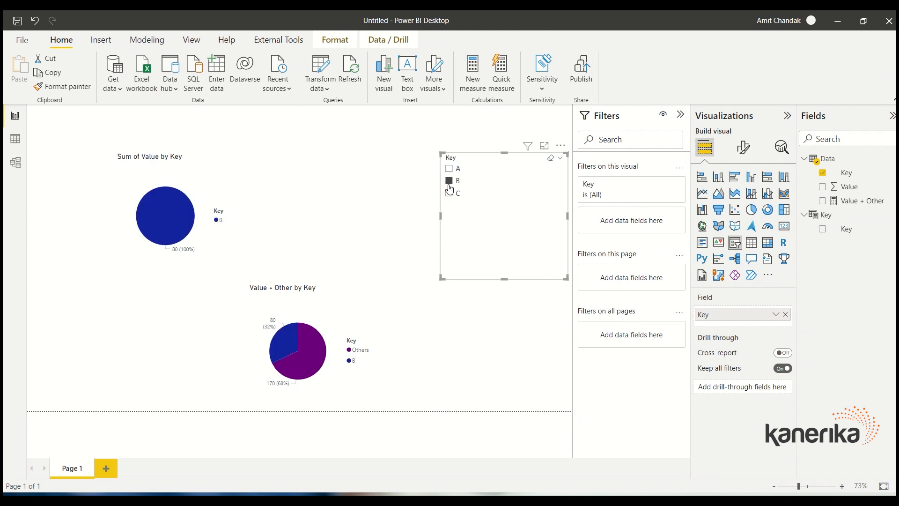
{"action": "left_click", "coordinate": [449, 169]}
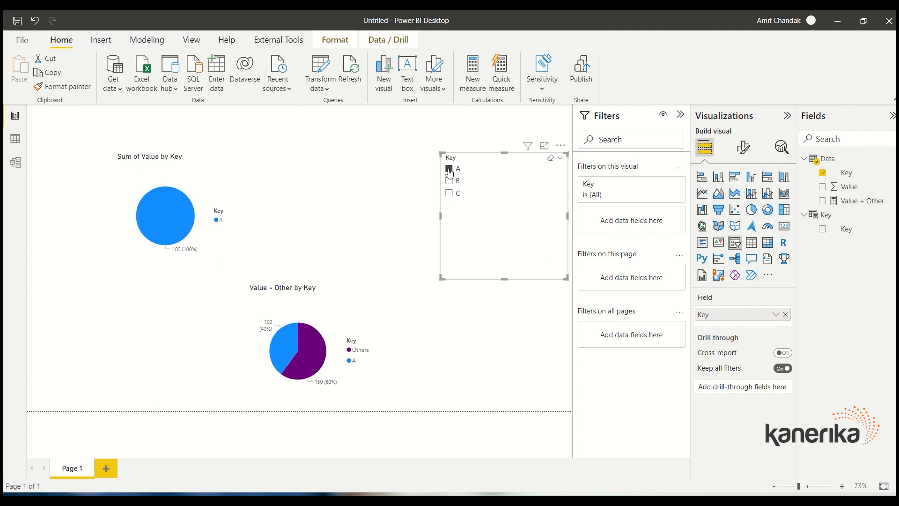
Filter the Key slicer to both B and C and inspect the Others slice in the lower pie chart
{"action": "left_click", "coordinate": [448, 194]}
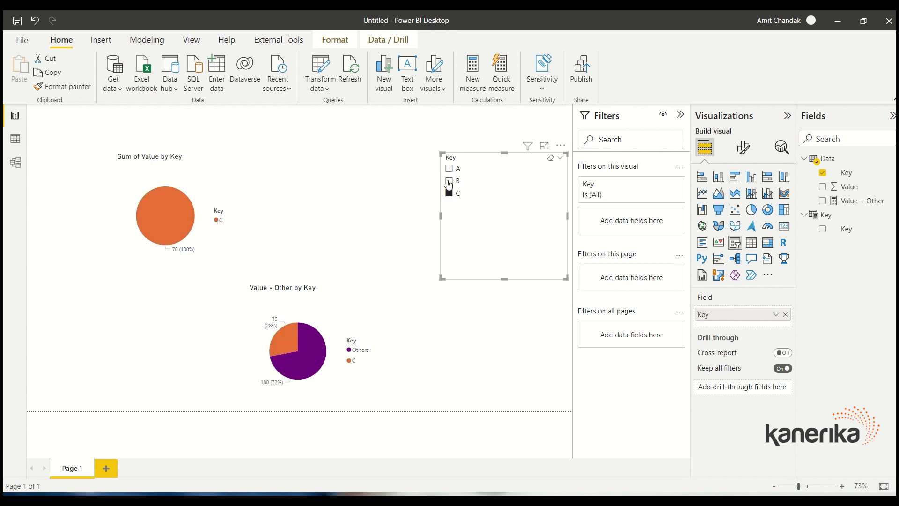
{"action": "left_click", "coordinate": [448, 181], "text": "ctrl"}
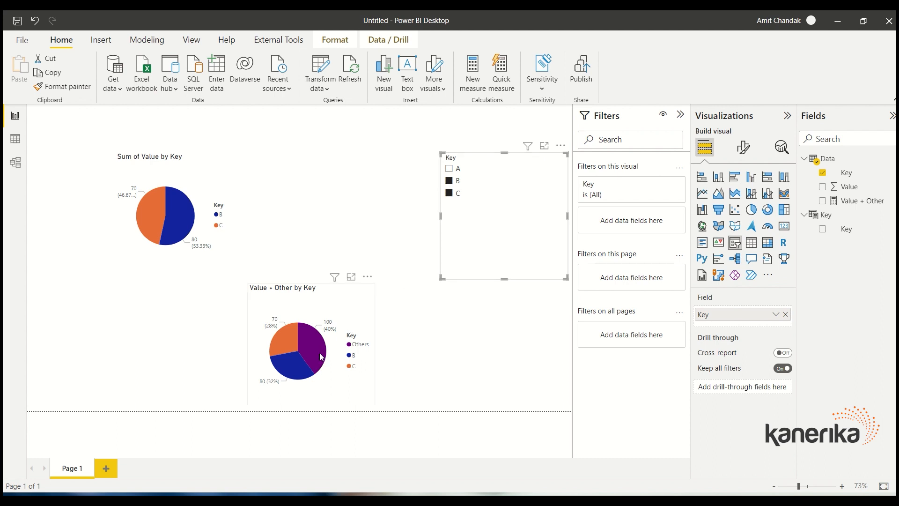
{"action": "mouse_move", "coordinate": [316, 353]}
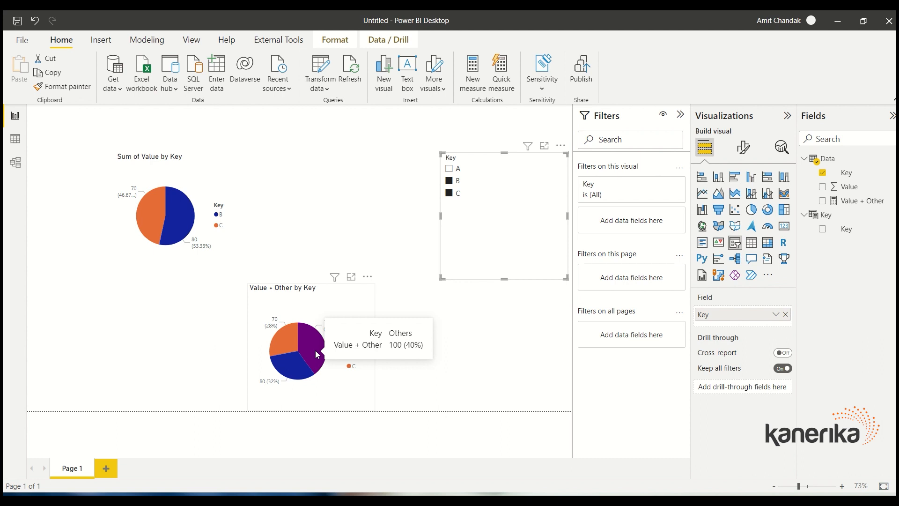
{"action": "left_click", "coordinate": [151, 323]}
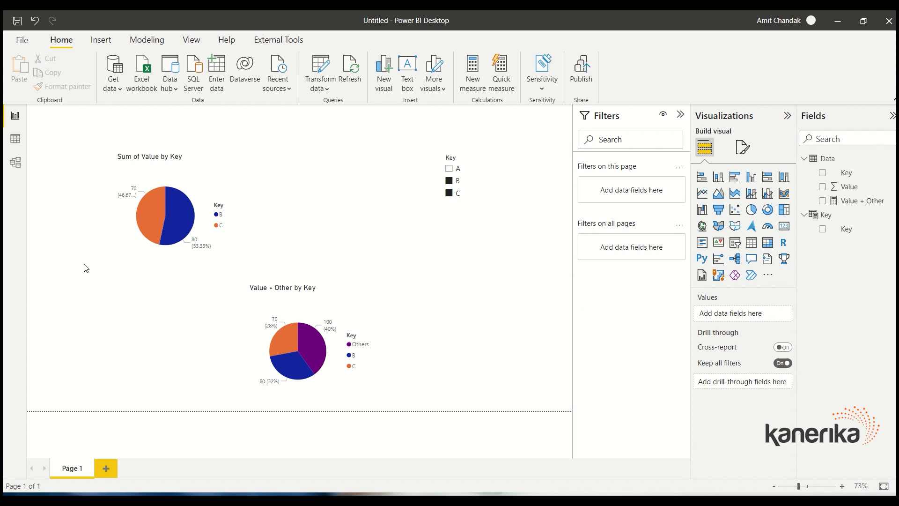
Create a new calculated table from the data view and name it Dim
{"action": "left_click", "coordinate": [15, 162]}
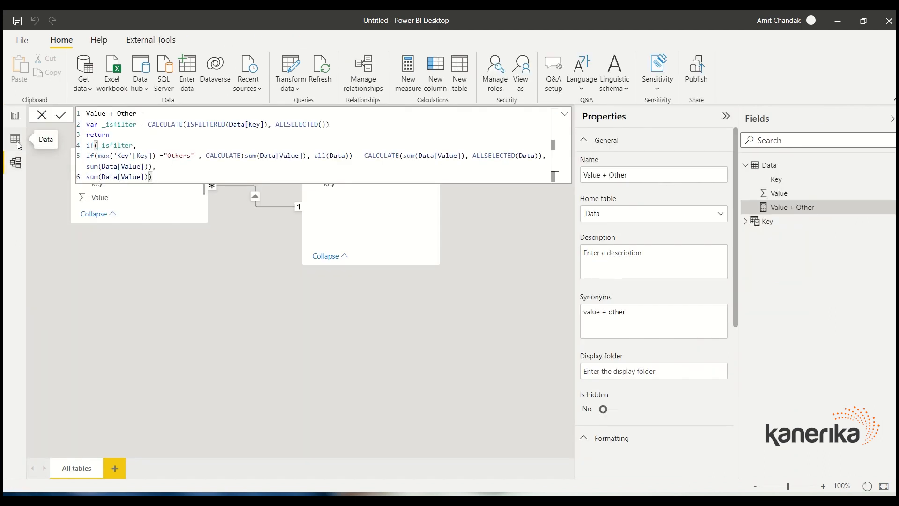
{"action": "left_click", "coordinate": [16, 139]}
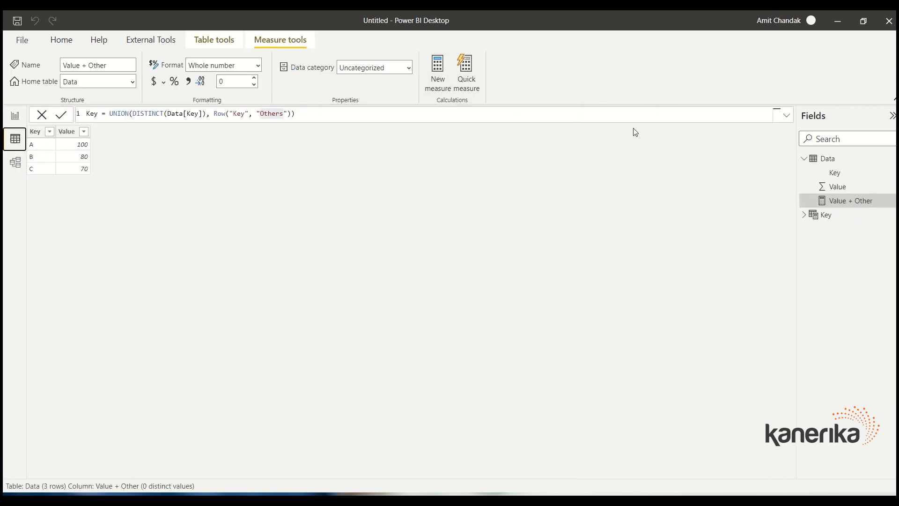
{"action": "left_click", "coordinate": [838, 159]}
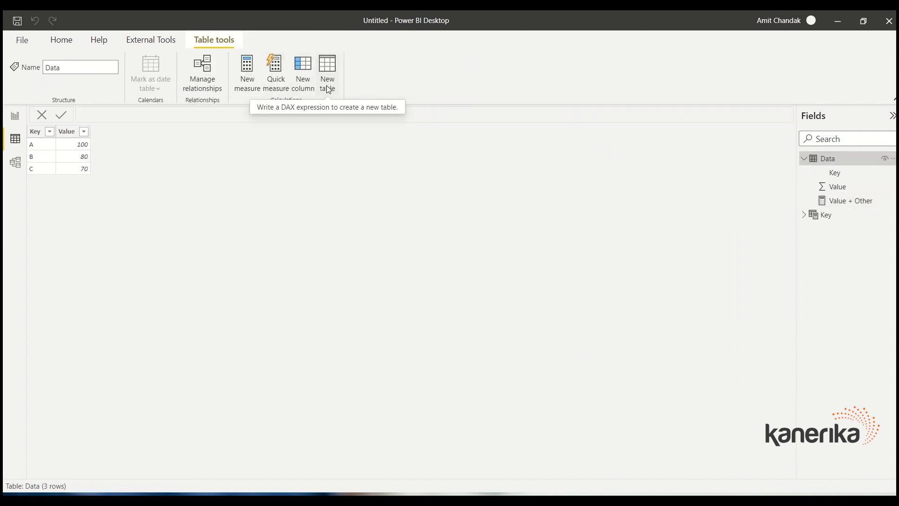
{"action": "left_click", "coordinate": [327, 85]}
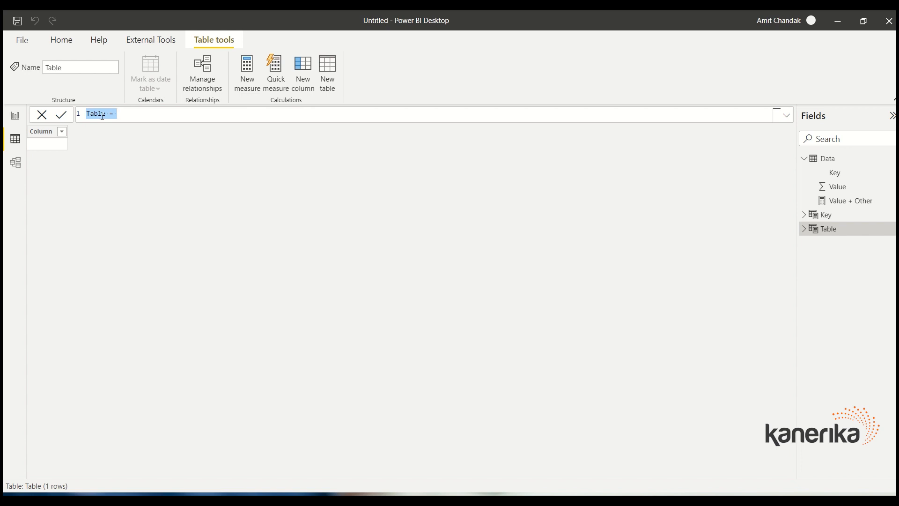
{"action": "left_click", "coordinate": [102, 115]}
{"action": "double_click", "coordinate": [99, 114]}
{"action": "type", "text": "Dim"}
Define the Dim table as DISTINCT(Data[Key]) and commit the formula
{"action": "key", "text": "End"}
{"action": "type", "text": "DISTINCT("}
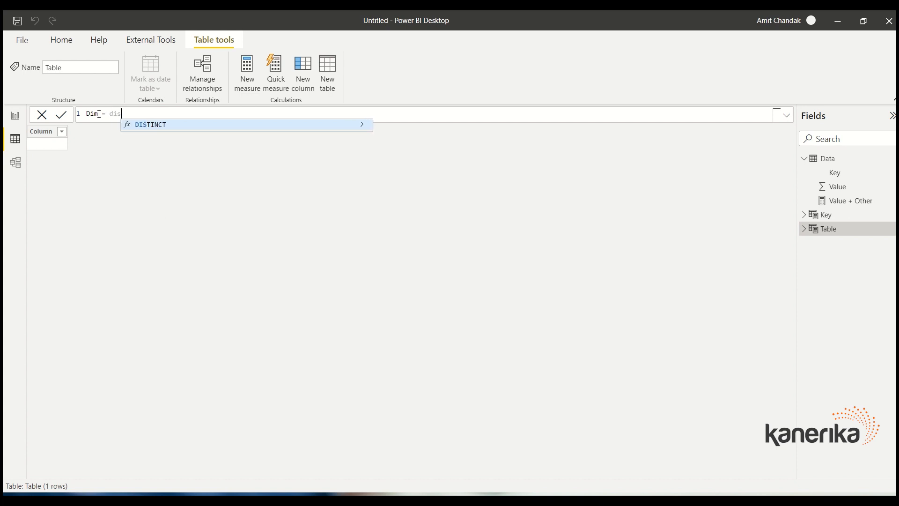
{"action": "type", "text": "ke"}
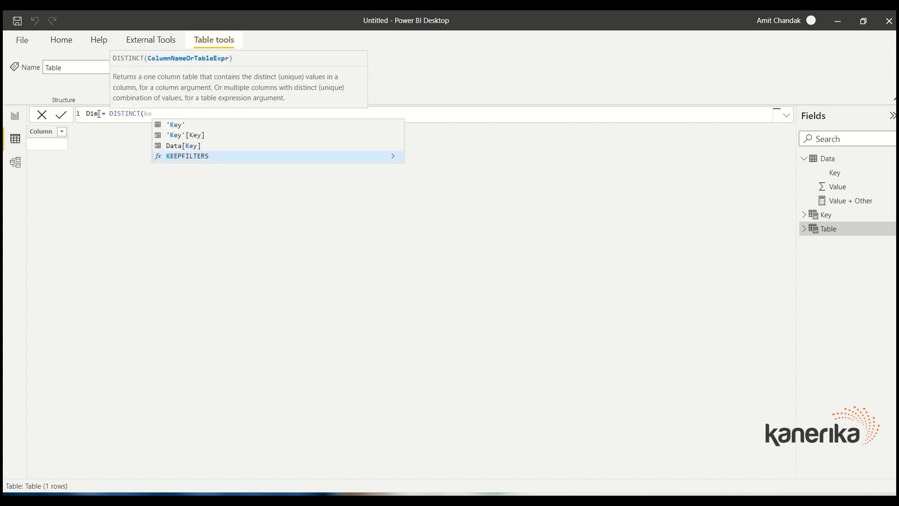
{"action": "key", "text": "Up"}
{"action": "key", "text": "Tab"}
{"action": "type", "text": ")"}
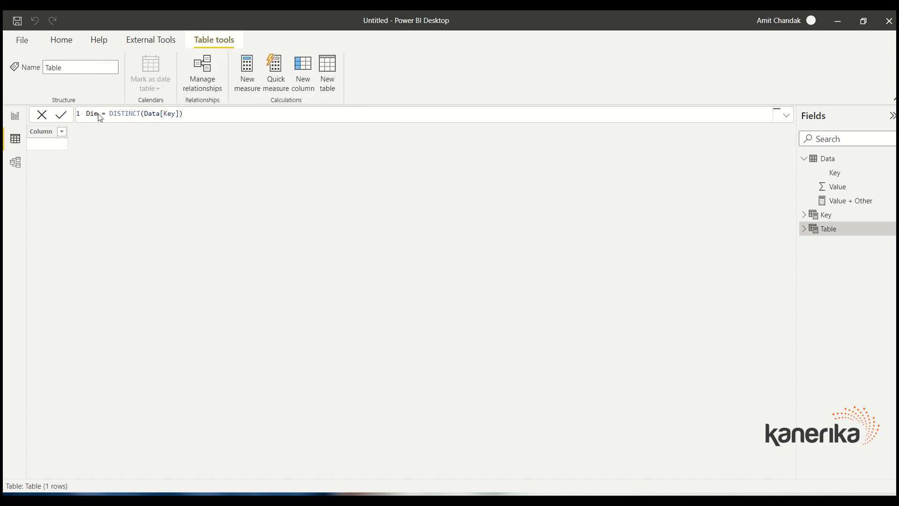
{"action": "key", "text": "Return"}
In the model diagram, place the Dim table below Data and Key and relate Data's Key column to Dim's Key
{"action": "left_click", "coordinate": [15, 162]}
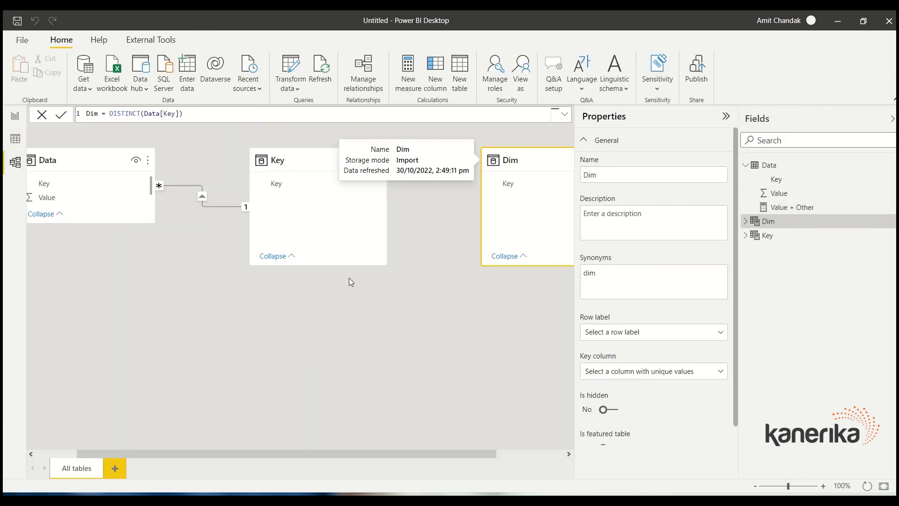
{"action": "left_click_drag", "start_coordinate": [528, 160], "coordinate": [242, 303]}
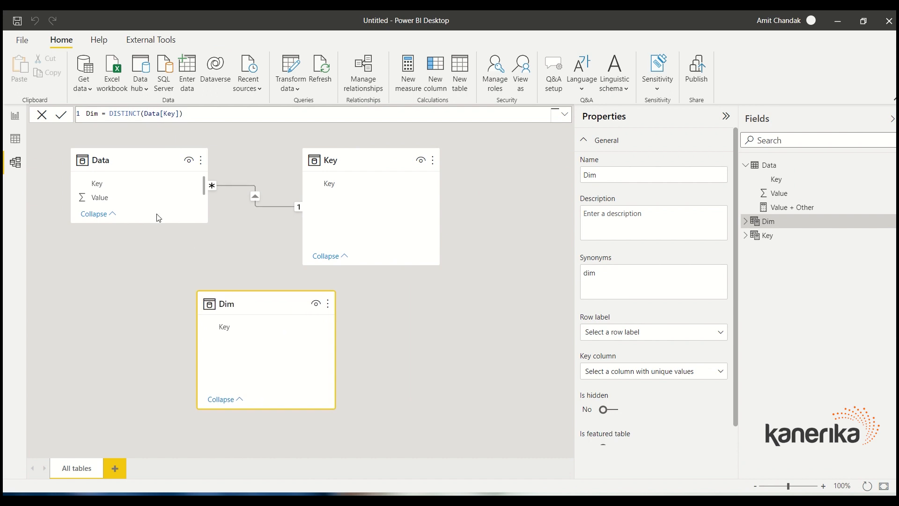
{"action": "left_click_drag", "start_coordinate": [111, 184], "coordinate": [231, 331]}
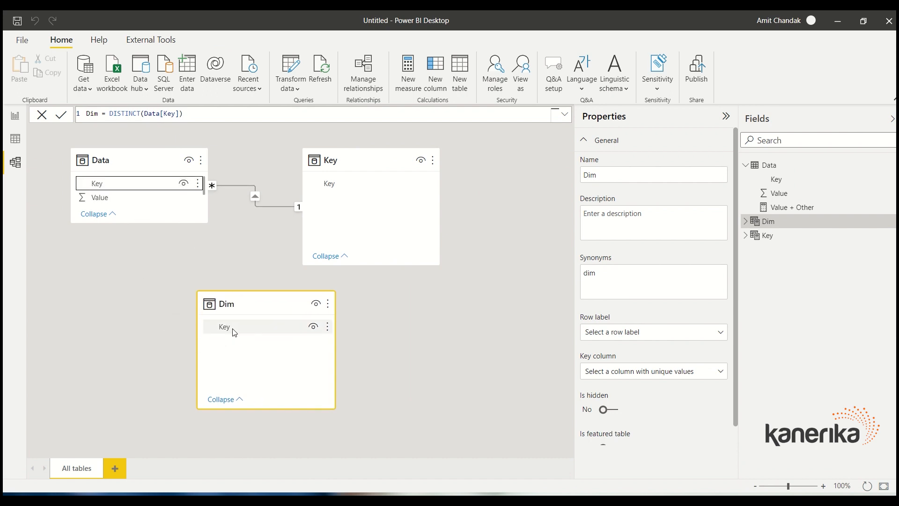
{"action": "left_click", "coordinate": [234, 331]}
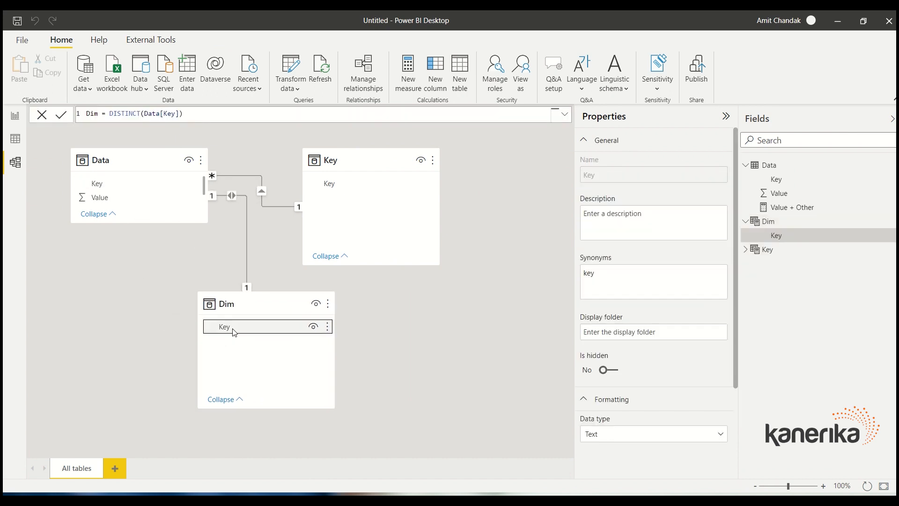
Set the Data–Dim relationship to Many to one (*:1) cardinality with Single cross filter direction
{"action": "double_click", "coordinate": [247, 270]}
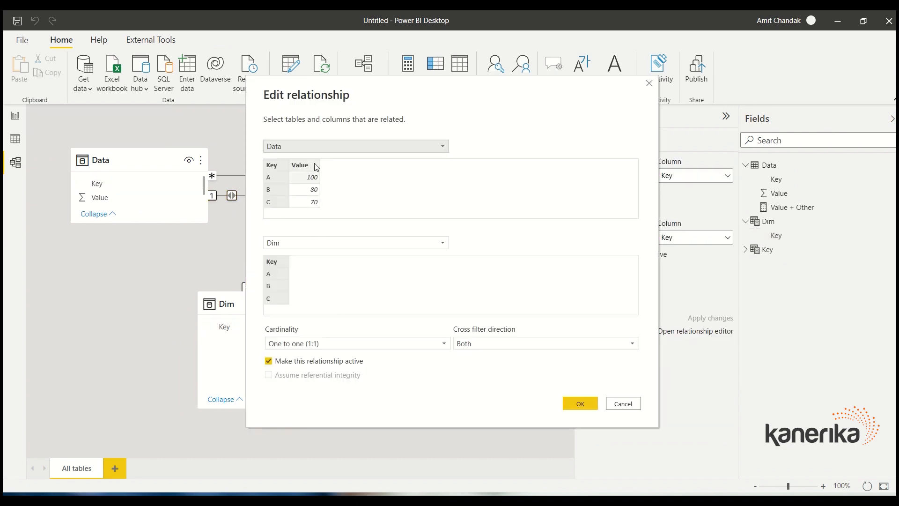
{"action": "left_click", "coordinate": [288, 344]}
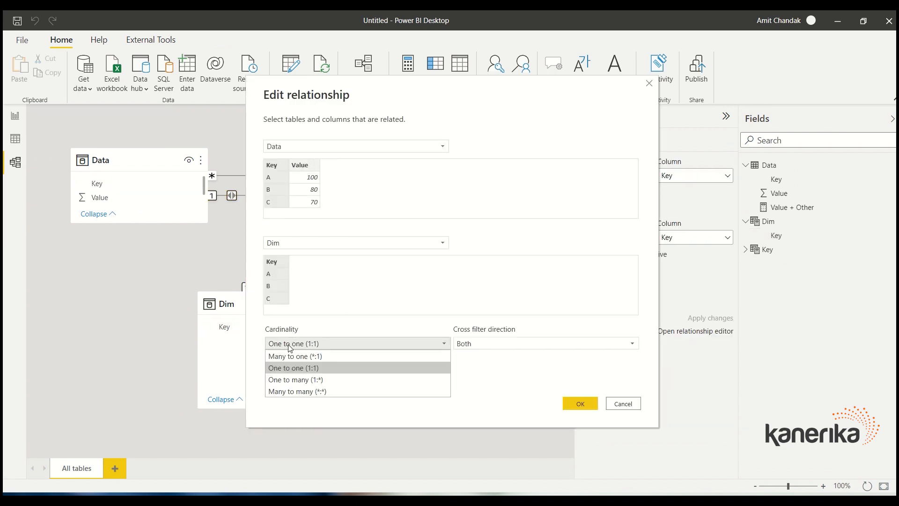
{"action": "left_click", "coordinate": [286, 354]}
{"action": "left_click", "coordinate": [476, 347]}
{"action": "left_click", "coordinate": [475, 356]}
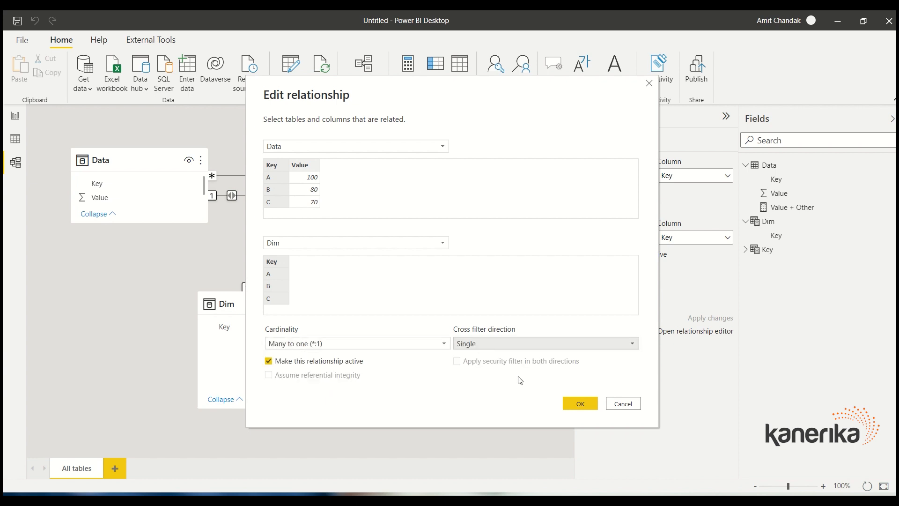
{"action": "left_click", "coordinate": [580, 403]}
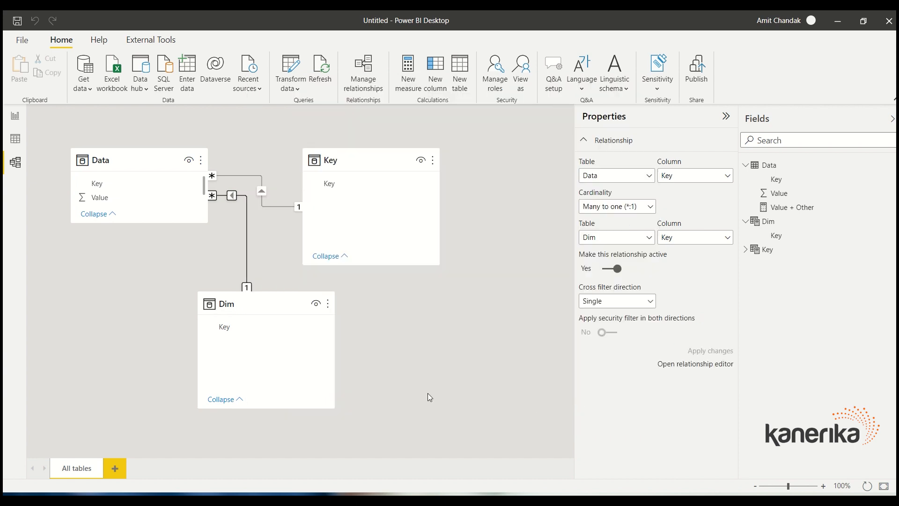
Delete the relationship between the Data and Key tables
{"action": "right_click", "coordinate": [274, 204]}
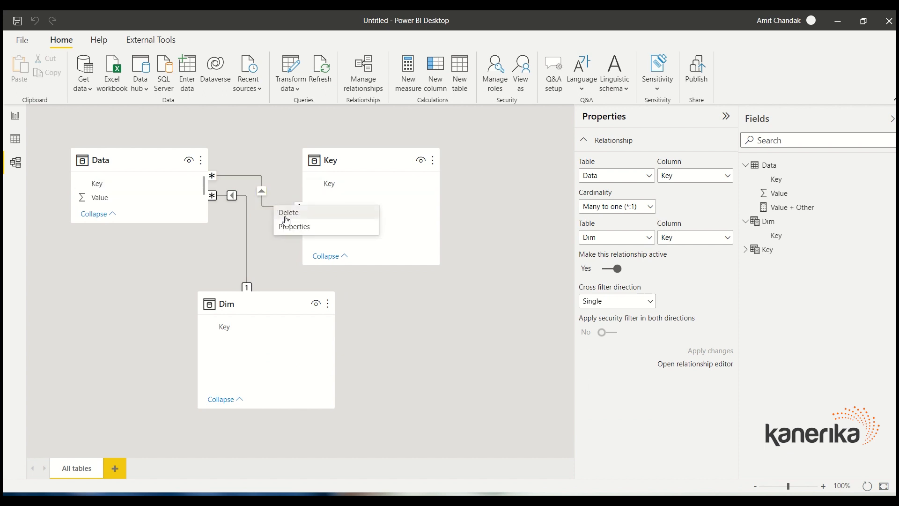
{"action": "left_click", "coordinate": [285, 215]}
{"action": "left_click", "coordinate": [516, 280]}
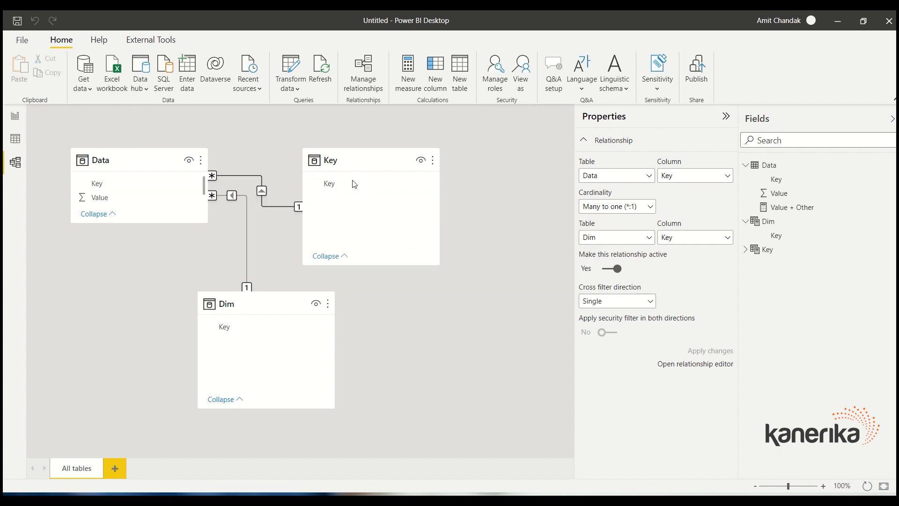
Relate the Key table's Key column to Dim's Key with One to many (1:*) cardinality and Single cross filter direction
{"action": "left_click_drag", "start_coordinate": [339, 183], "coordinate": [251, 326]}
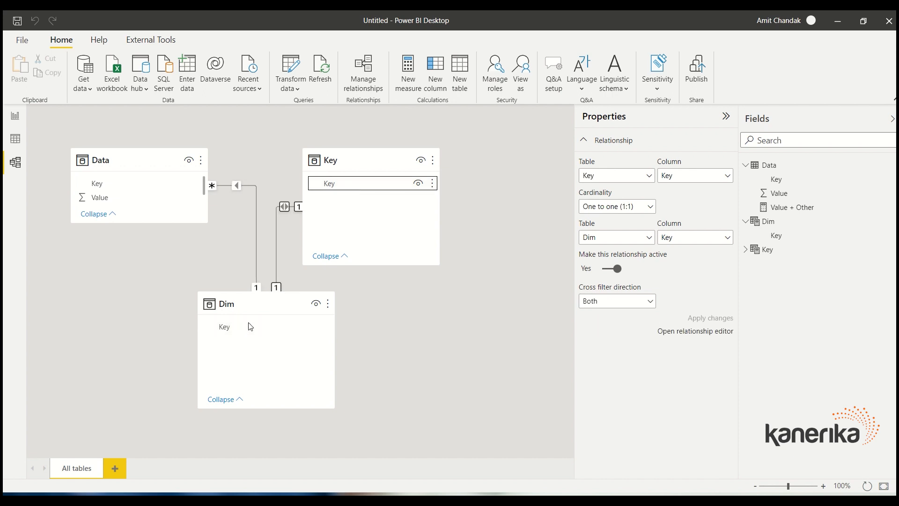
{"action": "double_click", "coordinate": [275, 255]}
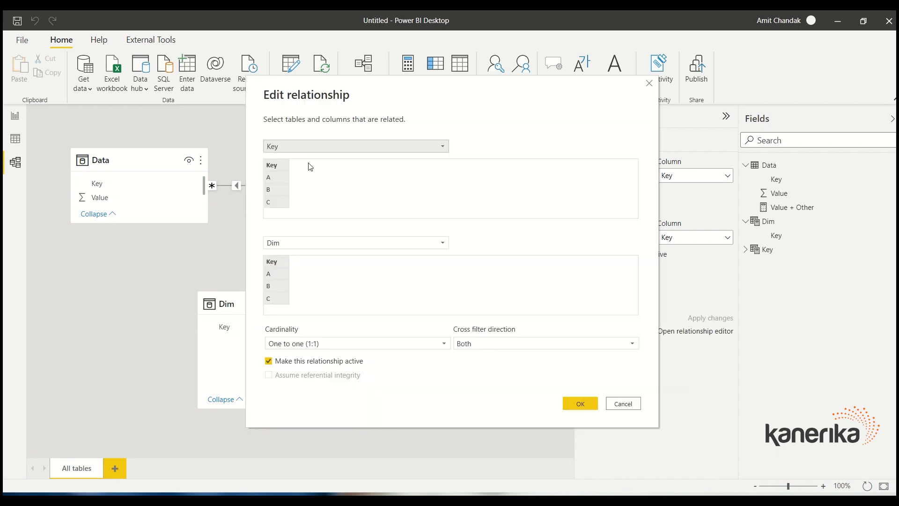
{"action": "left_click", "coordinate": [297, 243]}
{"action": "left_click", "coordinate": [296, 240]}
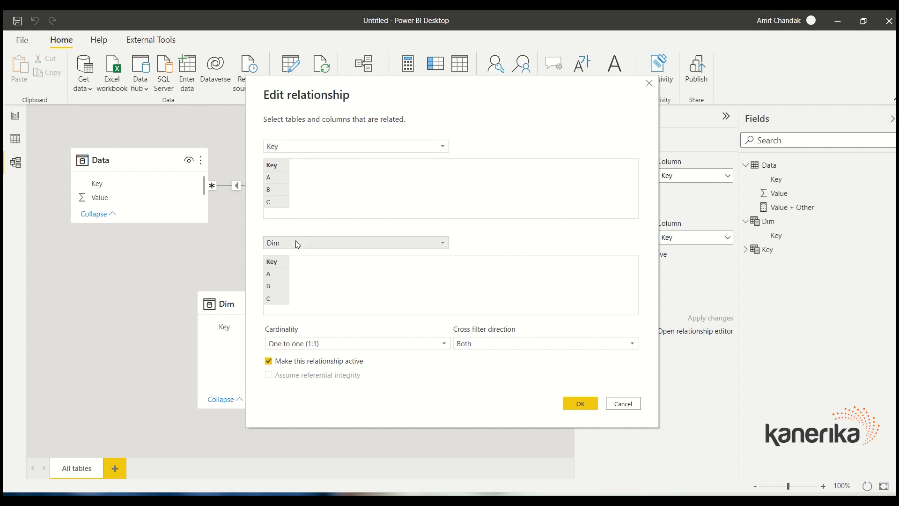
{"action": "left_click", "coordinate": [283, 343]}
{"action": "left_click", "coordinate": [287, 378]}
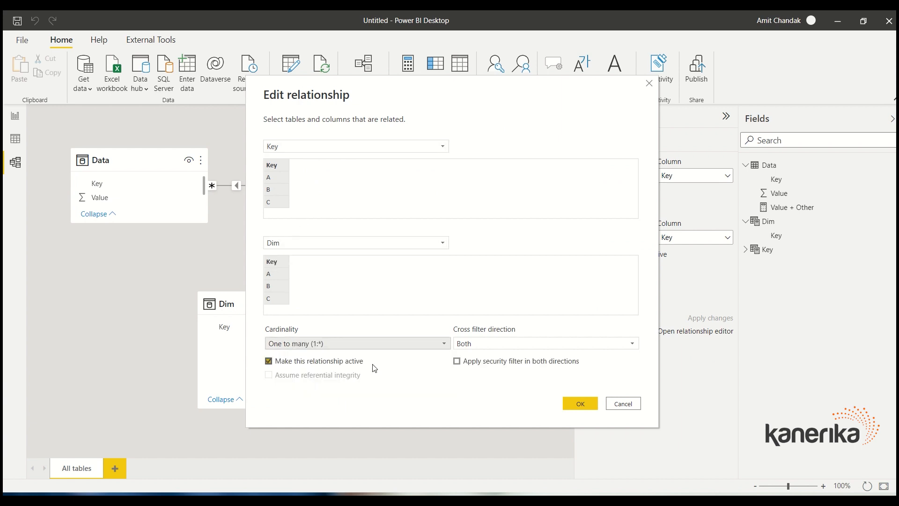
{"action": "left_click", "coordinate": [462, 344]}
{"action": "left_click", "coordinate": [468, 356]}
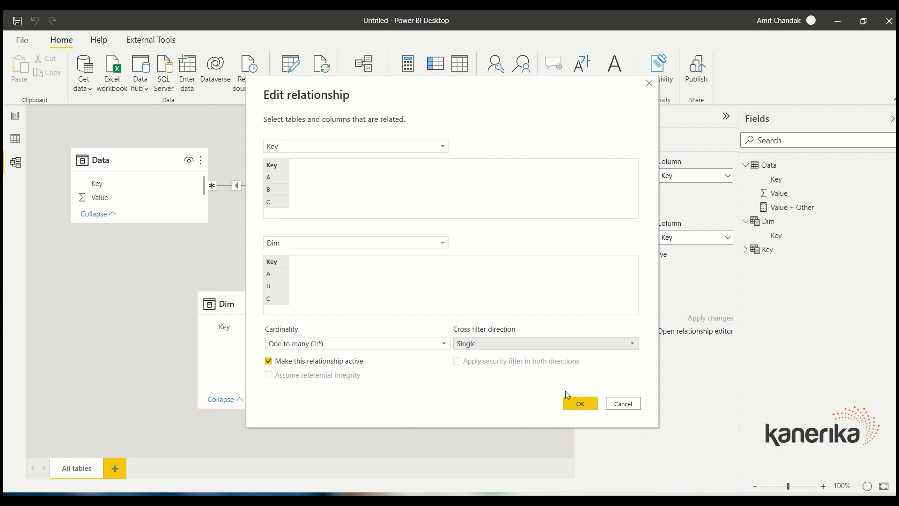
{"action": "left_click", "coordinate": [589, 402]}
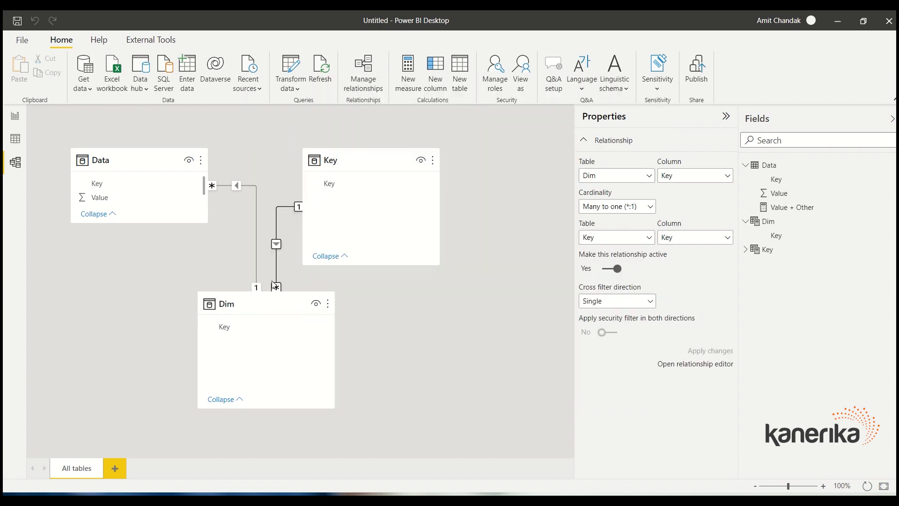
In the report, filter the Key slicer by B alone and by C alone to check both pie charts
{"action": "left_click", "coordinate": [15, 115]}
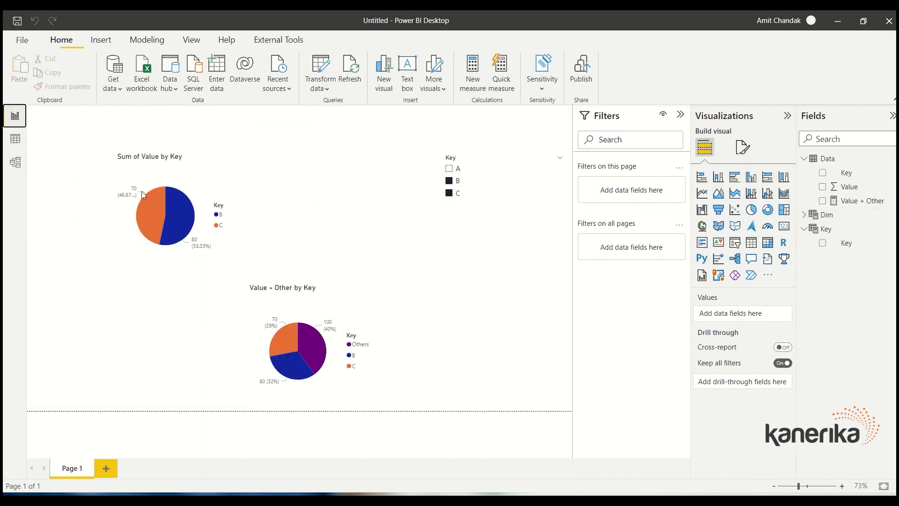
{"action": "left_click", "coordinate": [450, 194]}
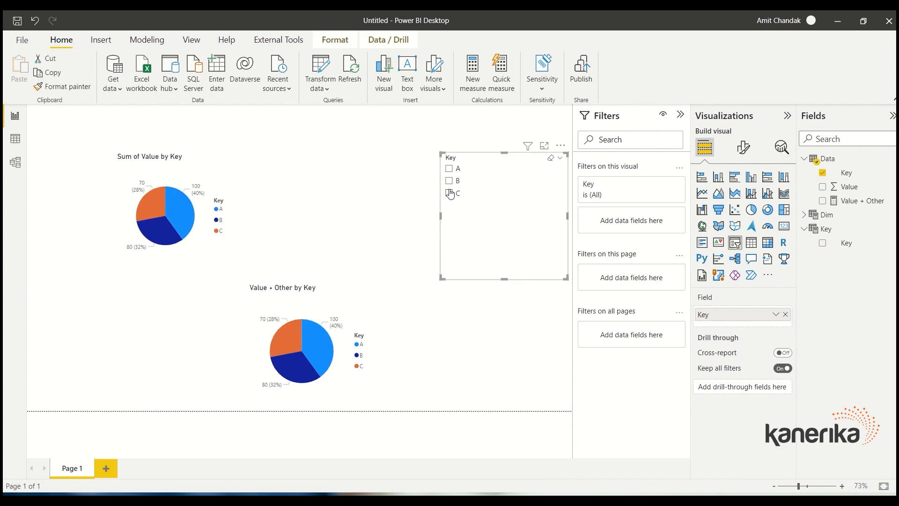
{"action": "left_click", "coordinate": [450, 193]}
{"action": "left_click", "coordinate": [449, 181]}
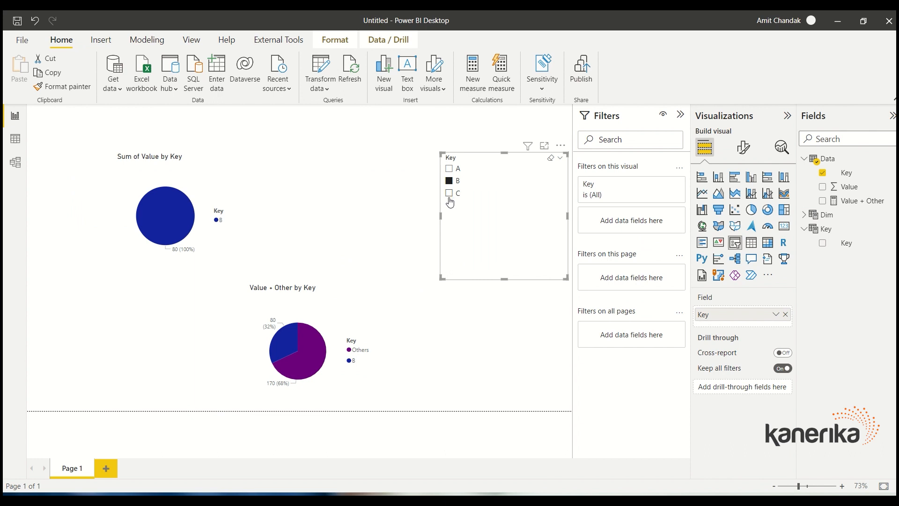
{"action": "left_click", "coordinate": [449, 194]}
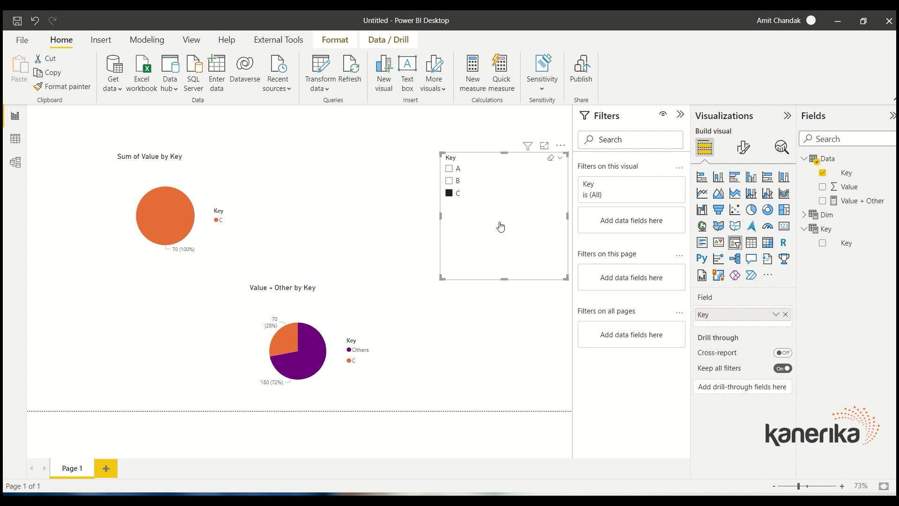
Move the slicer higher and the Value + Other pie further left on the canvas, and duplicate Page 1
{"action": "left_click_drag", "start_coordinate": [501, 227], "coordinate": [505, 193]}
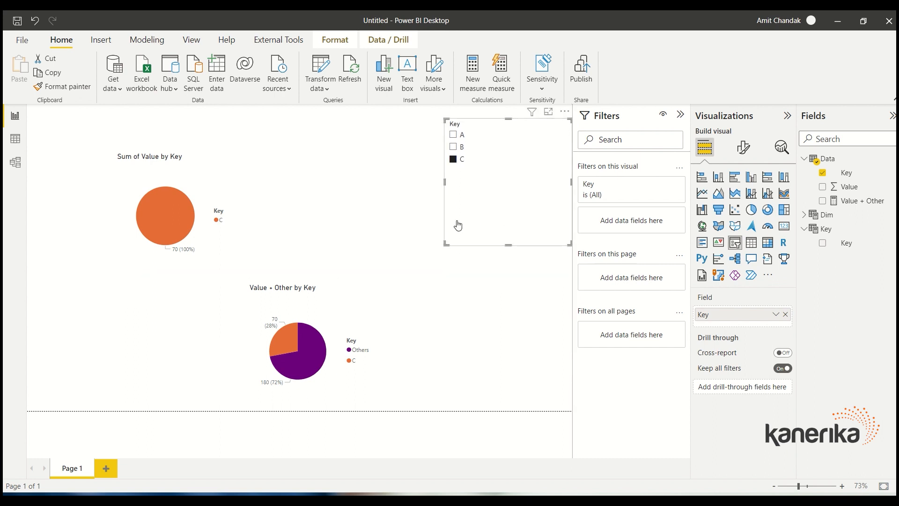
{"action": "left_click_drag", "start_coordinate": [359, 376], "coordinate": [294, 376]}
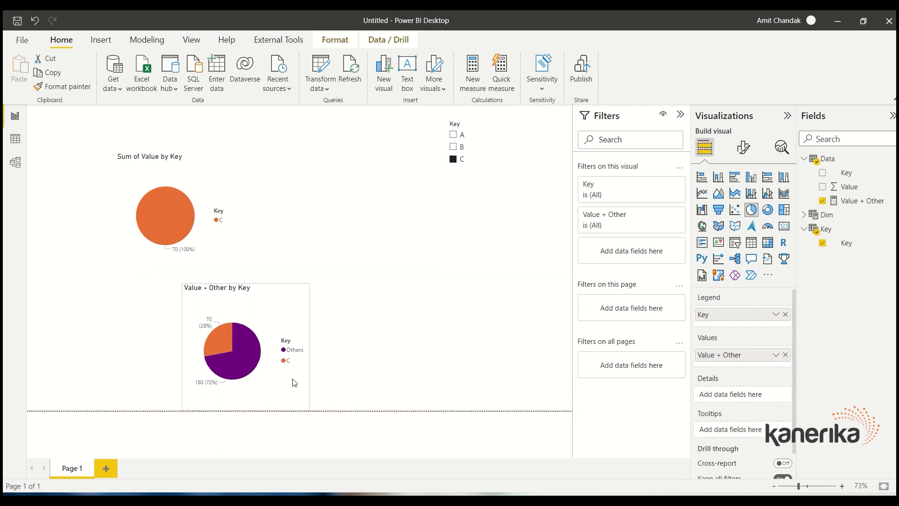
{"action": "right_click", "coordinate": [72, 467]}
{"action": "left_click", "coordinate": [92, 448]}
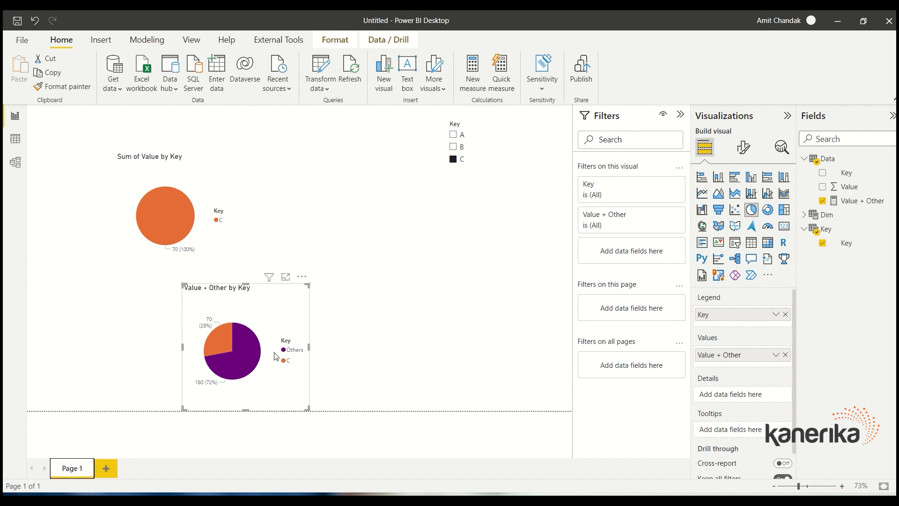
{"action": "left_click", "coordinate": [502, 199]}
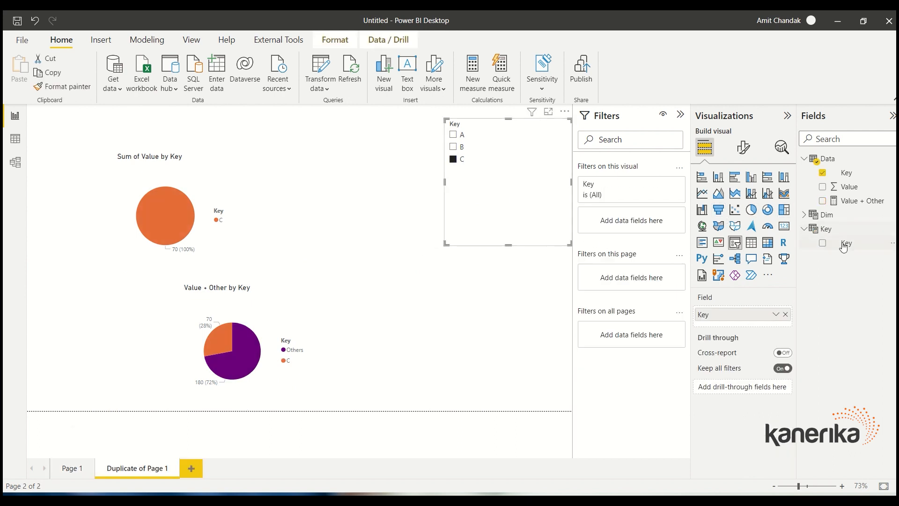
{"action": "left_click", "coordinate": [804, 215]}
{"action": "left_click_drag", "start_coordinate": [860, 228], "coordinate": [776, 323]}
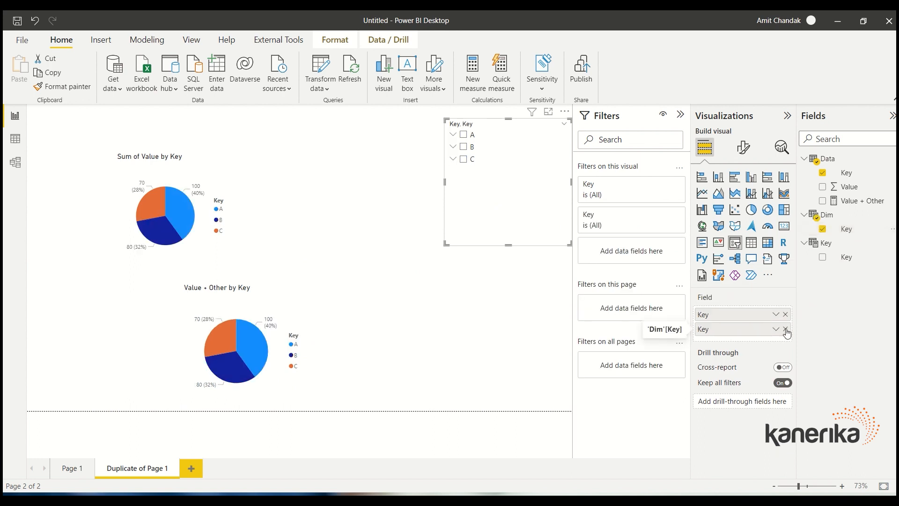
{"action": "left_click", "coordinate": [785, 328]}
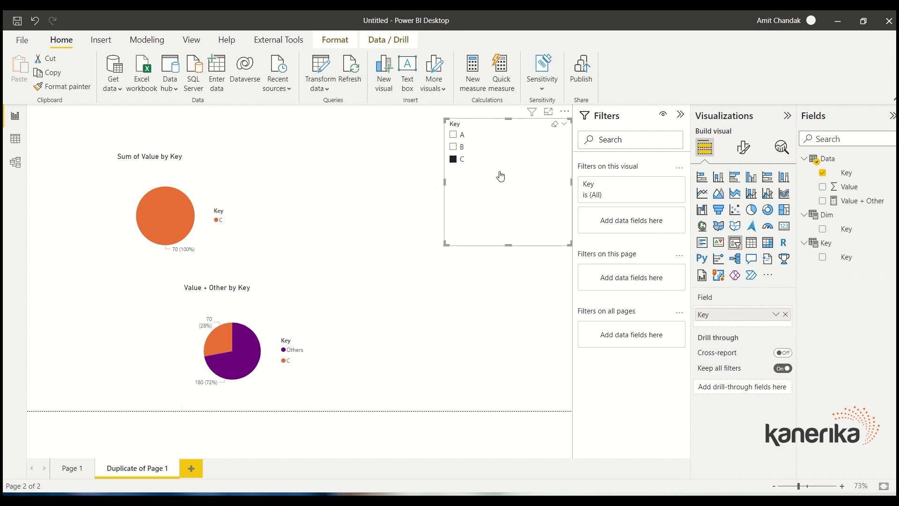
On the duplicated page, lower the slicer slightly and replace its Data Key field with Key from the Dim table
{"action": "left_click_drag", "start_coordinate": [512, 181], "coordinate": [507, 207]}
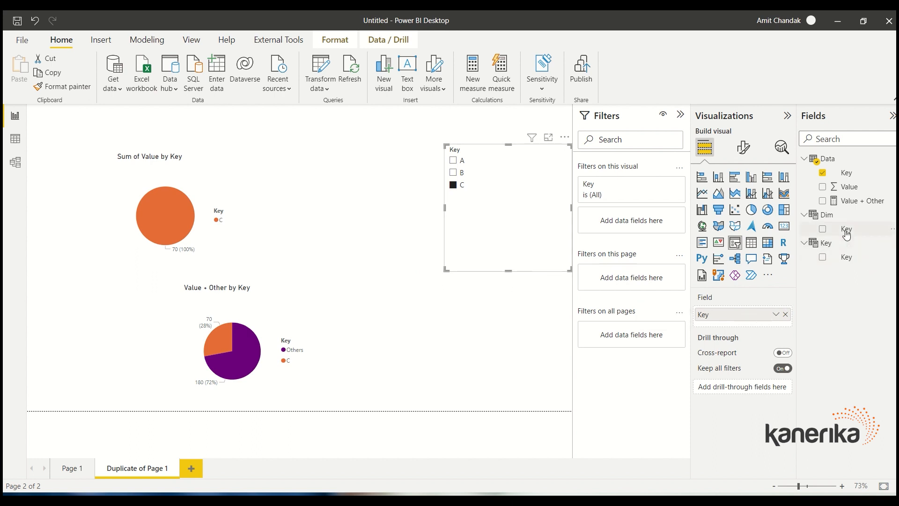
{"action": "left_click", "coordinate": [269, 392]}
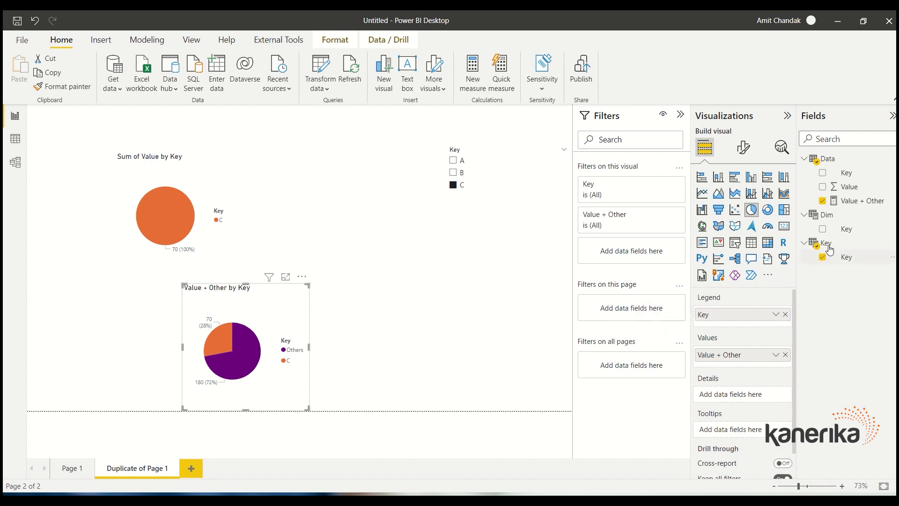
{"action": "left_click", "coordinate": [500, 202]}
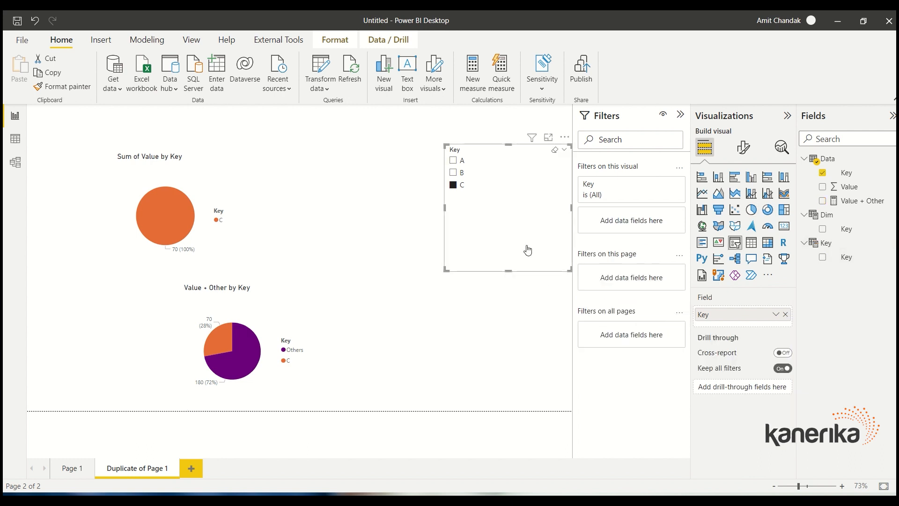
{"action": "left_click", "coordinate": [785, 315]}
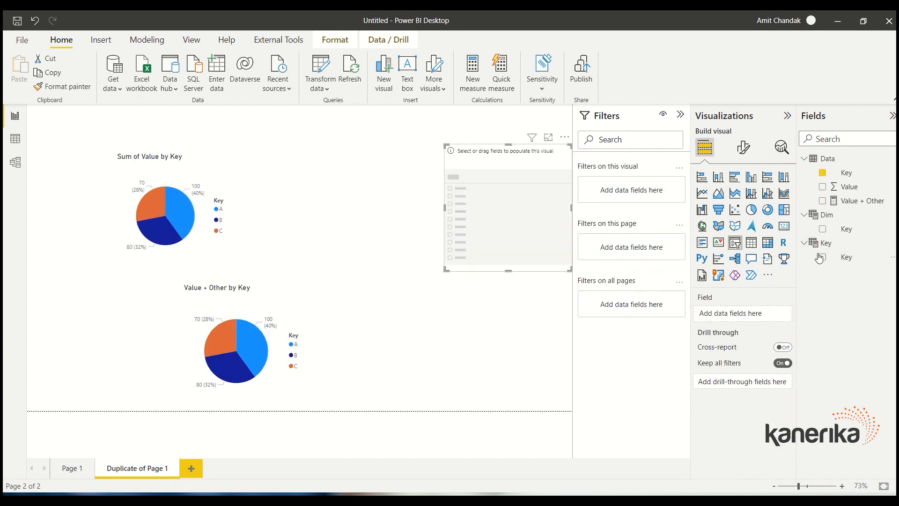
{"action": "left_click_drag", "start_coordinate": [846, 228], "coordinate": [747, 311]}
Filter the Dim-based slicer by C to check how the Value + Other pie responds
{"action": "left_click", "coordinate": [452, 186]}
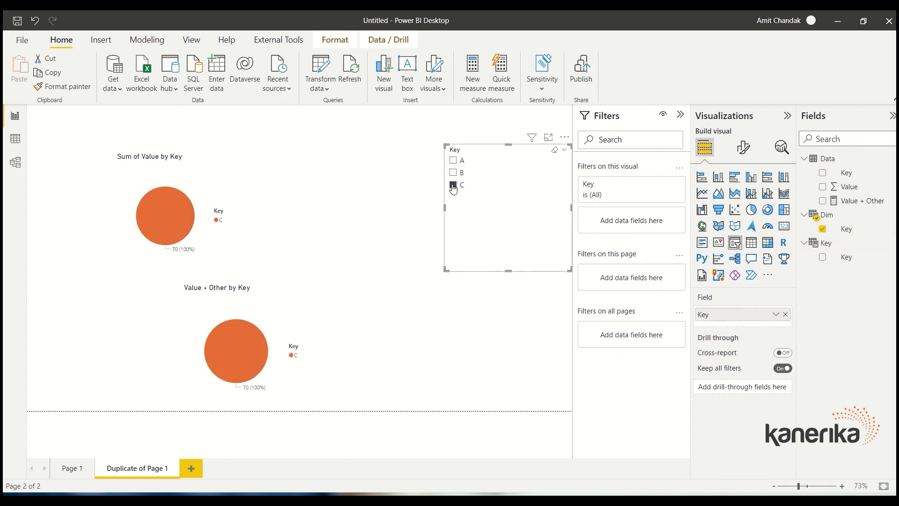
{"action": "left_click", "coordinate": [453, 174]}
{"action": "left_click", "coordinate": [453, 185]}
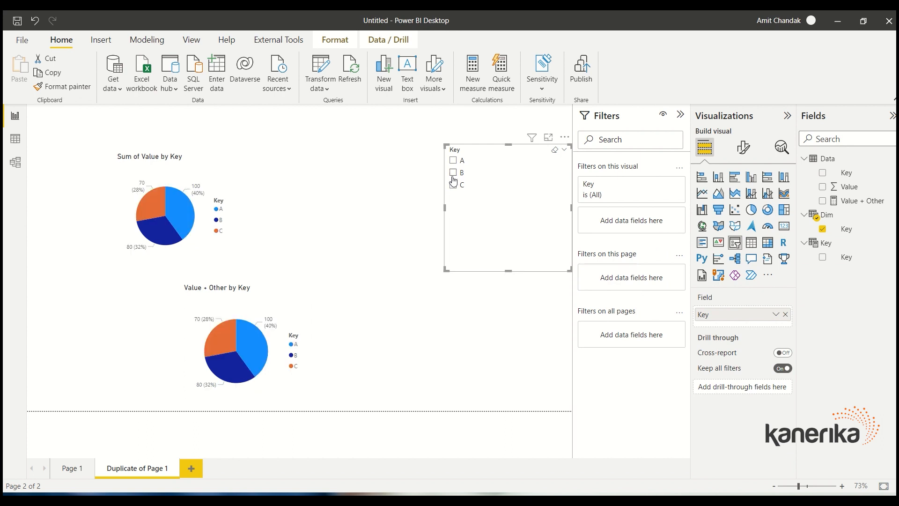
Create a new measure from a copy of the Value + Other formula and name it Value + Other2
{"action": "left_click", "coordinate": [850, 201]}
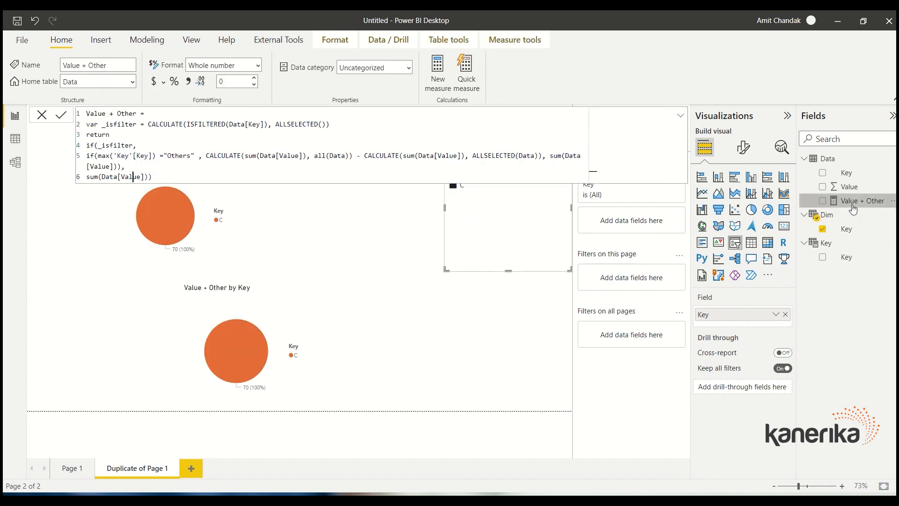
{"action": "left_click_drag", "start_coordinate": [171, 163], "coordinate": [68, 116]}
{"action": "key", "text": "ctrl+c"}
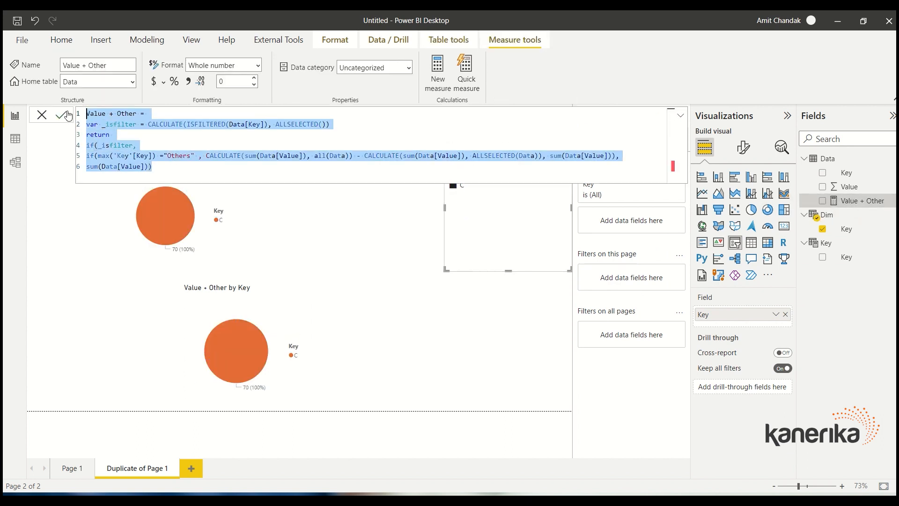
{"action": "left_click", "coordinate": [441, 92]}
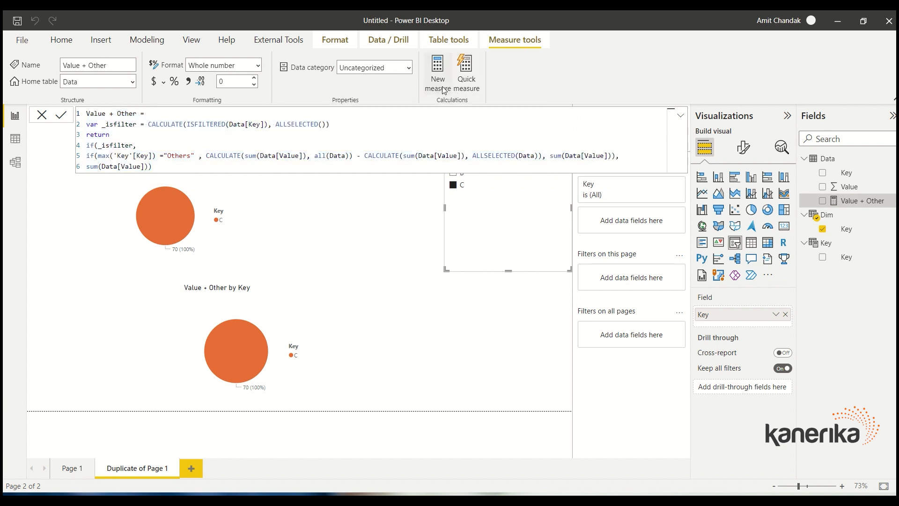
{"action": "left_click", "coordinate": [443, 90]}
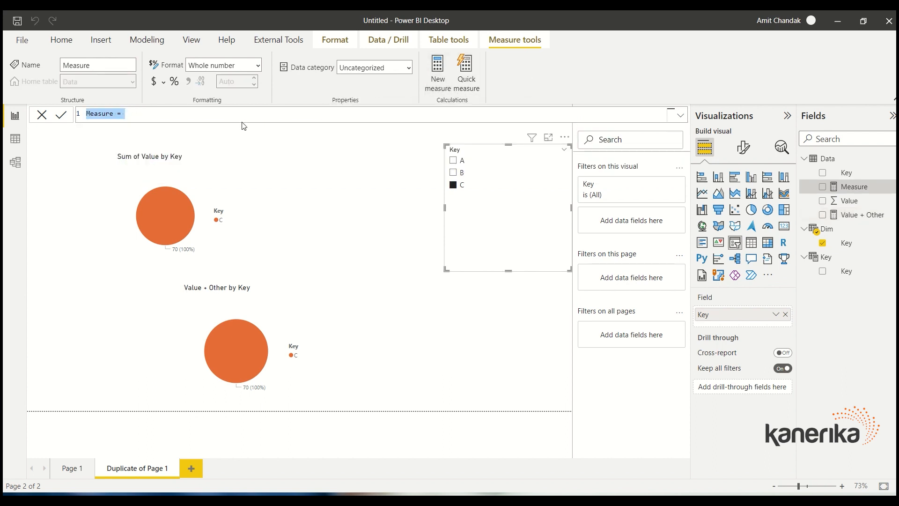
{"action": "key", "text": "ctrl+v"}
{"action": "left_click", "coordinate": [135, 114]}
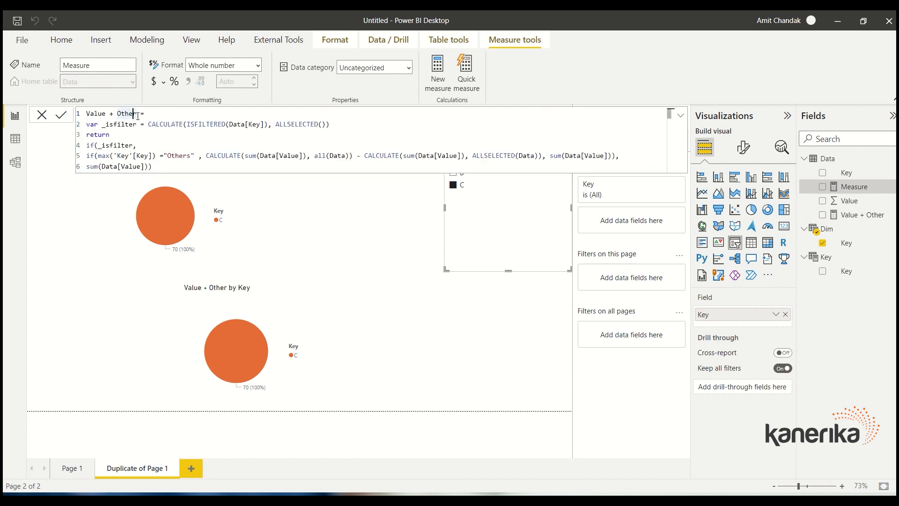
{"action": "type", "text": "2"}
In the Value + Other2 formula, make ISFILTERED test Dim[Key] instead of Data[Key] and commit the measure
{"action": "double_click", "coordinate": [240, 124]}
{"action": "type", "text": "Di"}
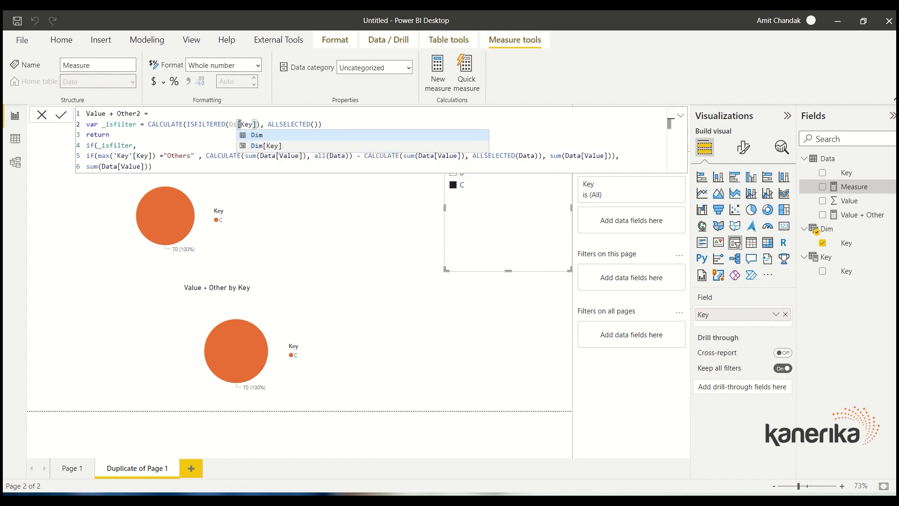
{"action": "type", "text": "m"}
{"action": "left_click", "coordinate": [374, 124]}
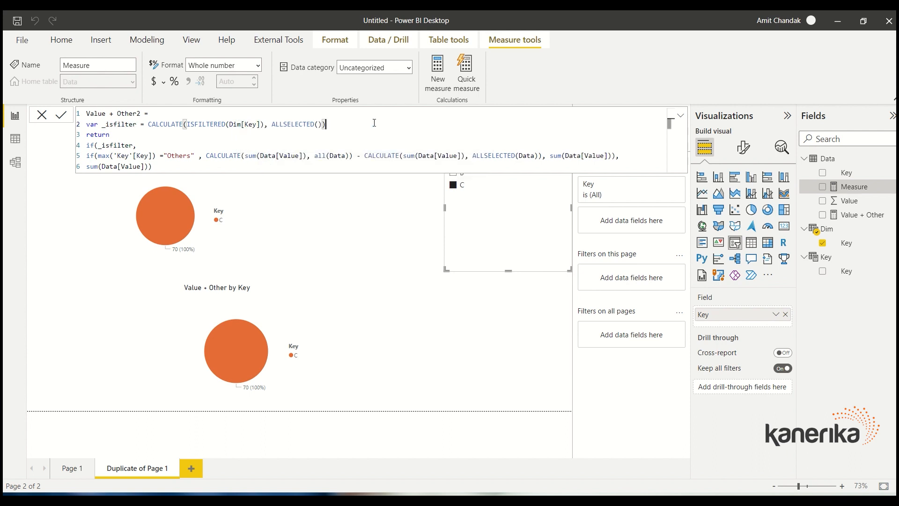
{"action": "key", "text": "Return"}
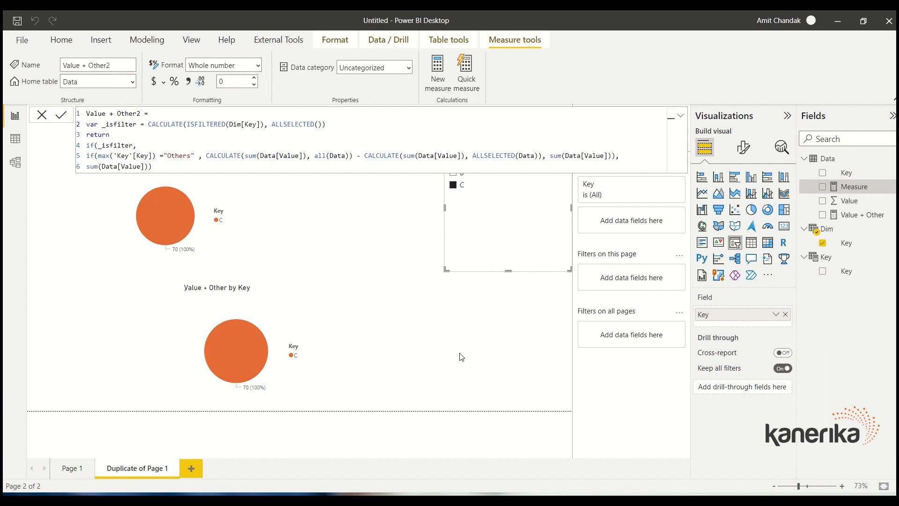
Replace the lower pie chart's Value + Other values with the Value + Other2 measure
{"action": "left_click", "coordinate": [297, 380]}
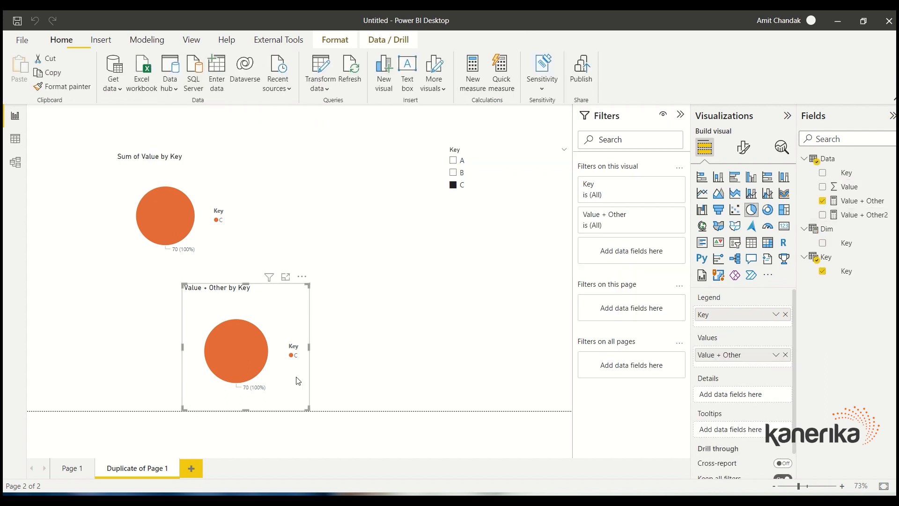
{"action": "left_click", "coordinate": [785, 355]}
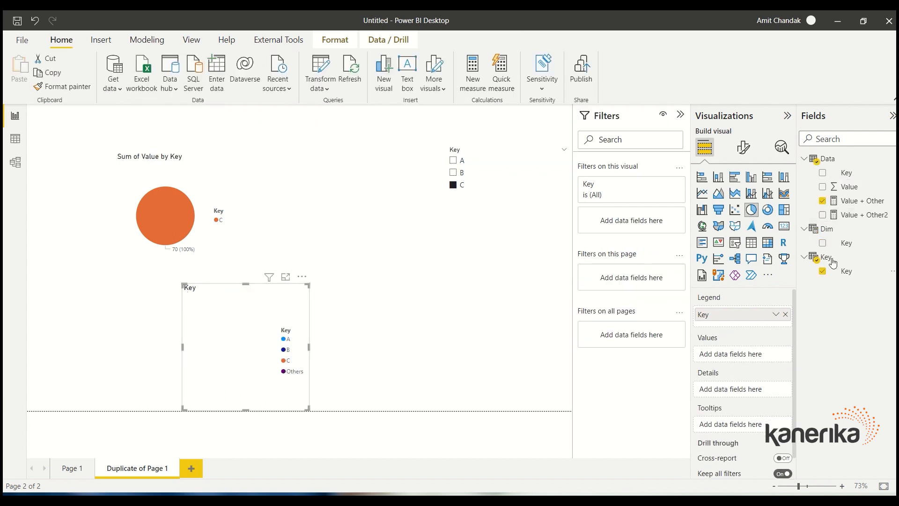
{"action": "left_click_drag", "start_coordinate": [864, 214], "coordinate": [755, 356]}
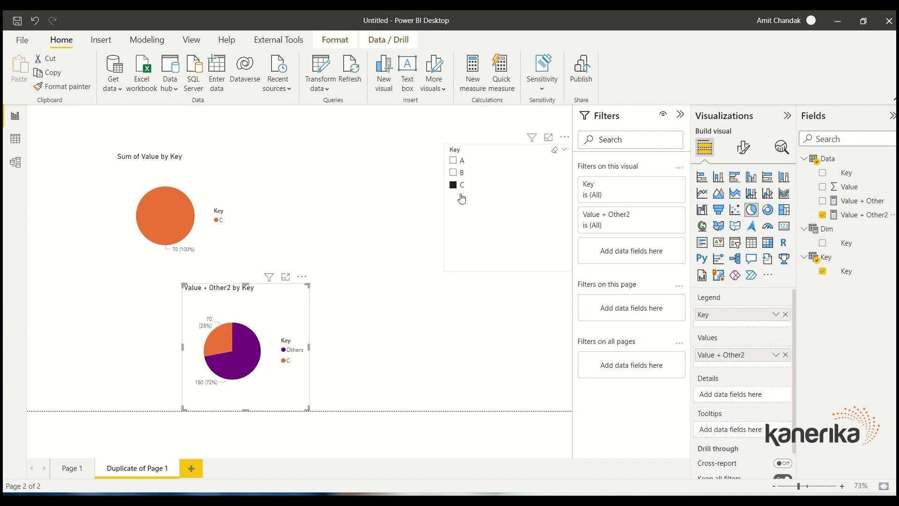
Filter the slicer by B with C, B alone and A alone to check the Value + Other2 pie's slices
{"action": "left_click", "coordinate": [453, 172], "text": "ctrl"}
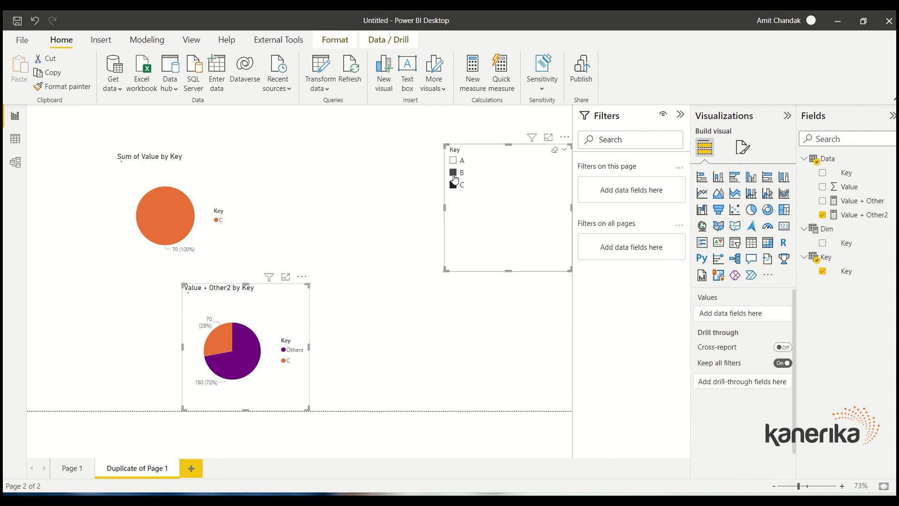
{"action": "left_click", "coordinate": [453, 173]}
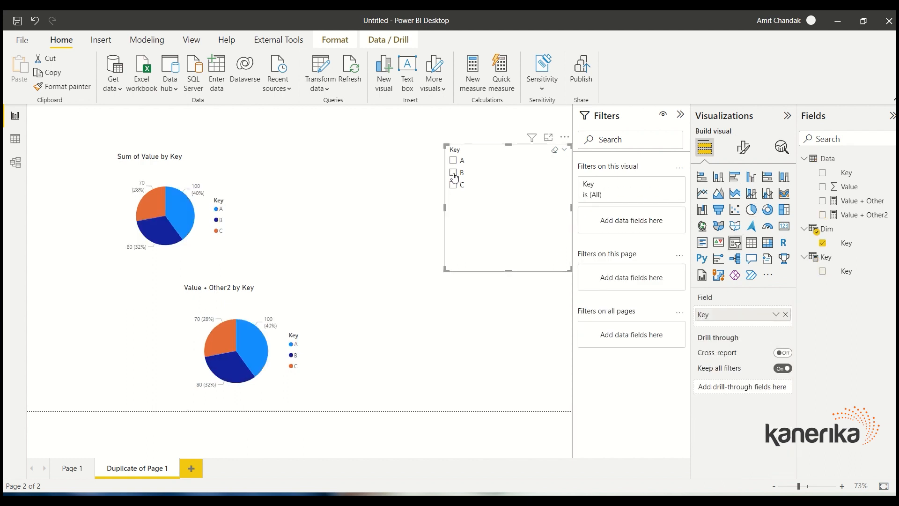
{"action": "left_click", "coordinate": [453, 173]}
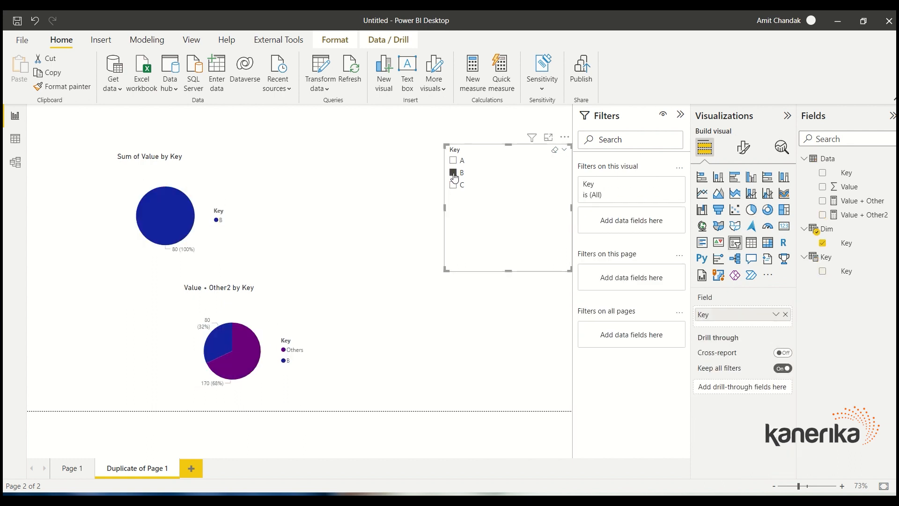
{"action": "left_click", "coordinate": [453, 160]}
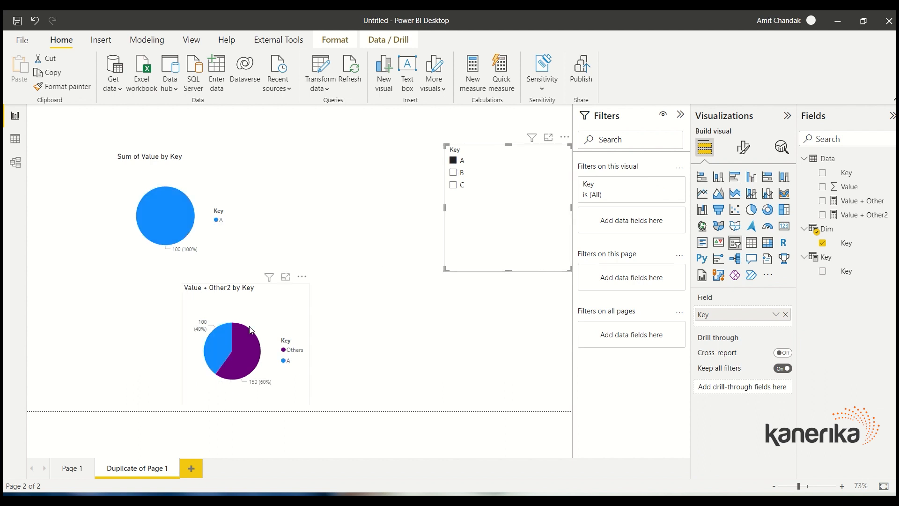
{"action": "mouse_move", "coordinate": [233, 330]}
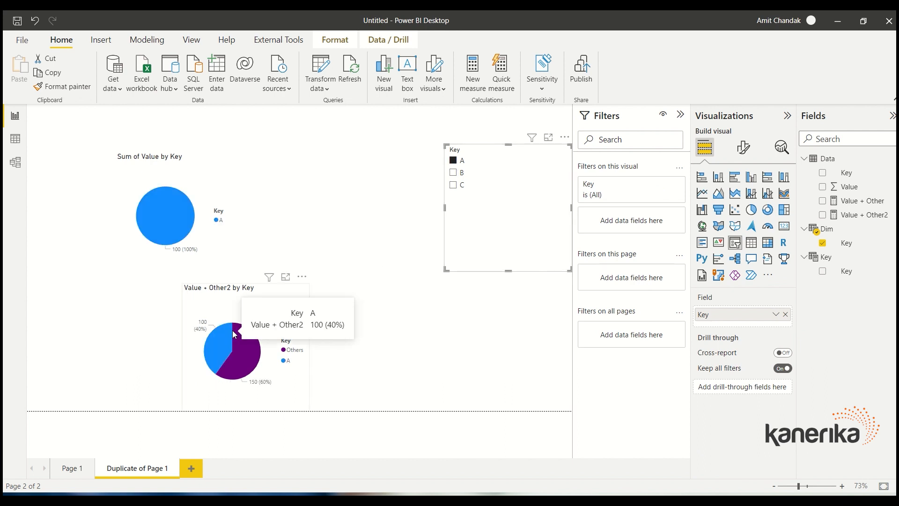